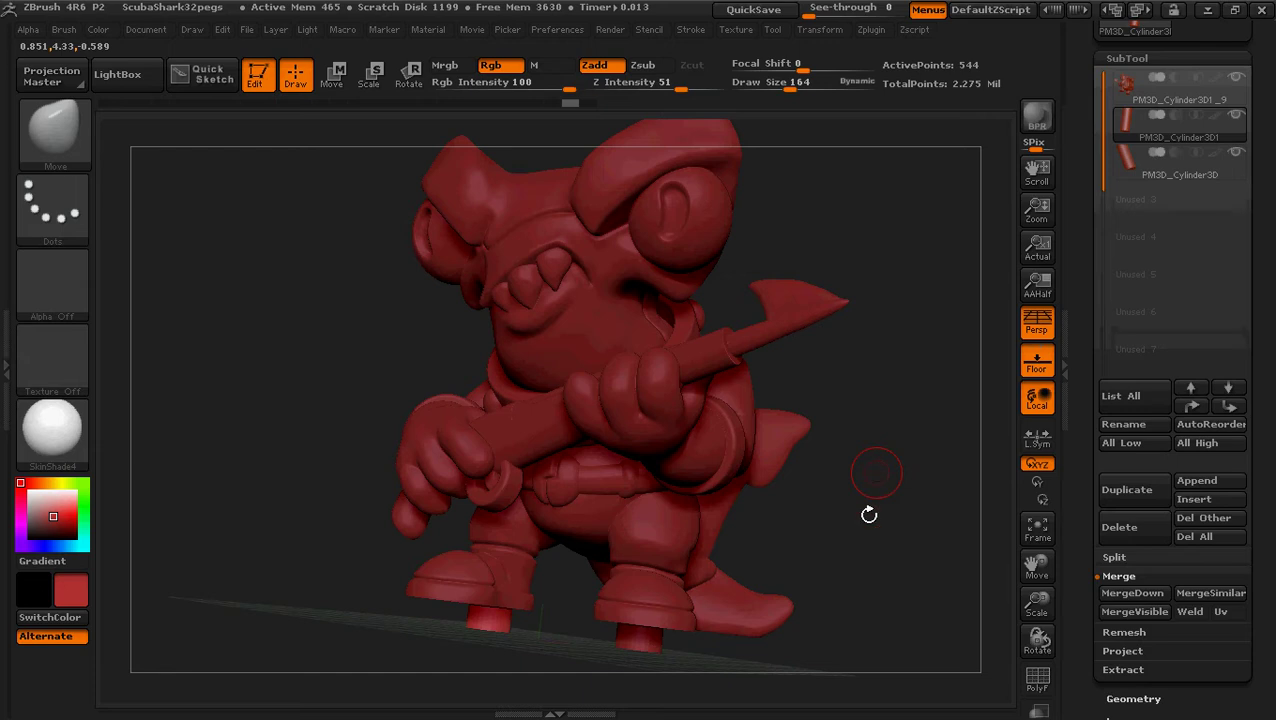
- Inspect the cylinder pegs under both feet from the front and below, and look up the Cylinder3D mesh for inserting as a subtool
{"action": "left_click_drag", "start_coordinate": [852, 524], "coordinate": [865, 495]}
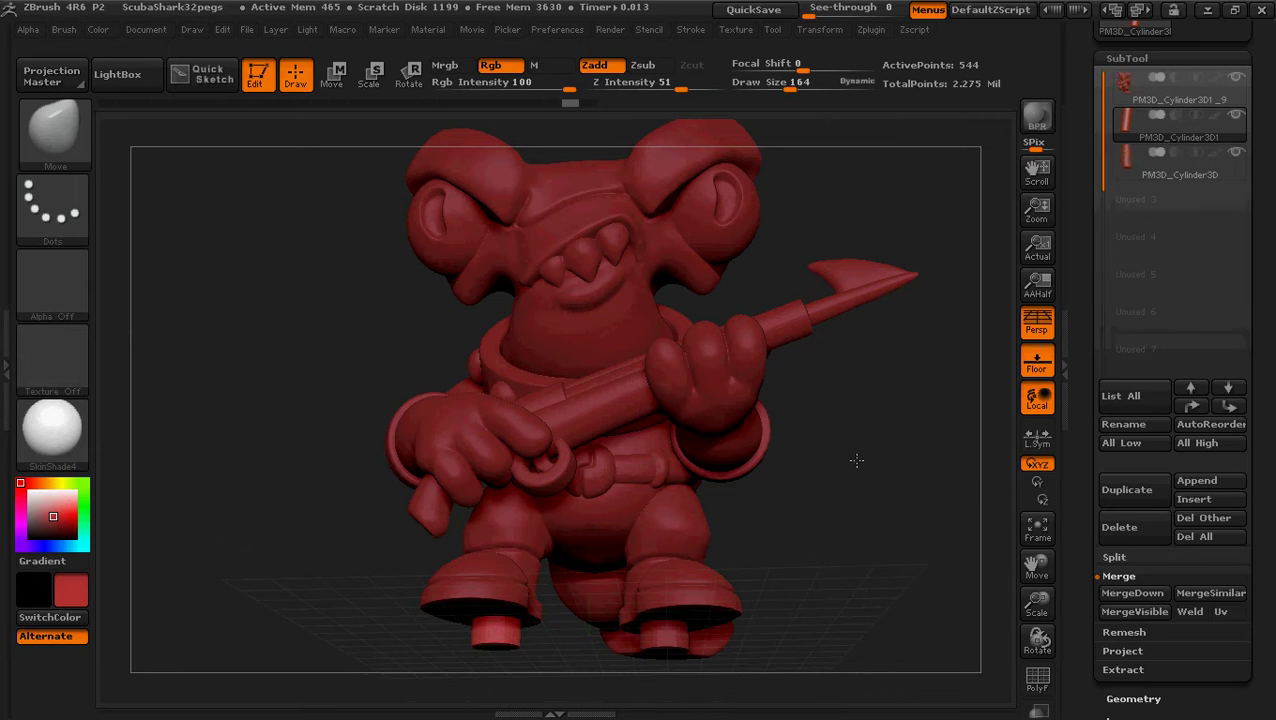
{"action": "left_click_drag", "start_coordinate": [849, 461], "coordinate": [856, 458]}
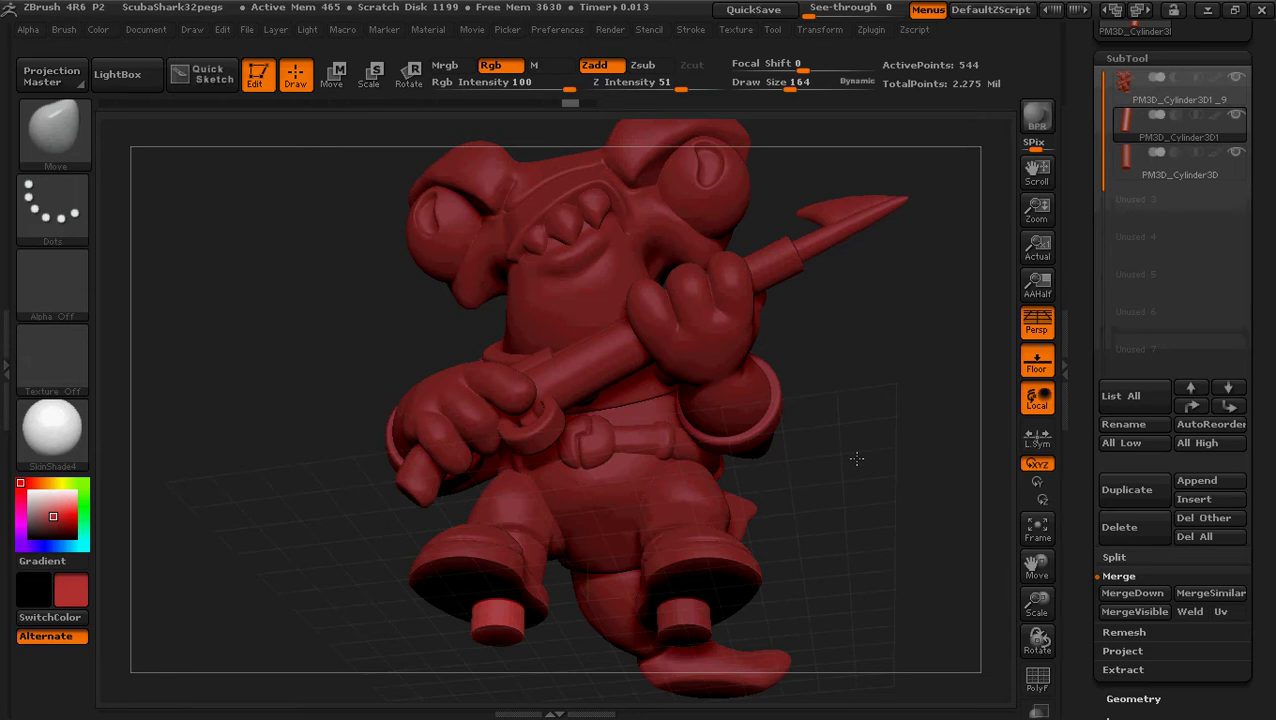
{"action": "left_click_drag", "start_coordinate": [857, 458], "coordinate": [853, 380]}
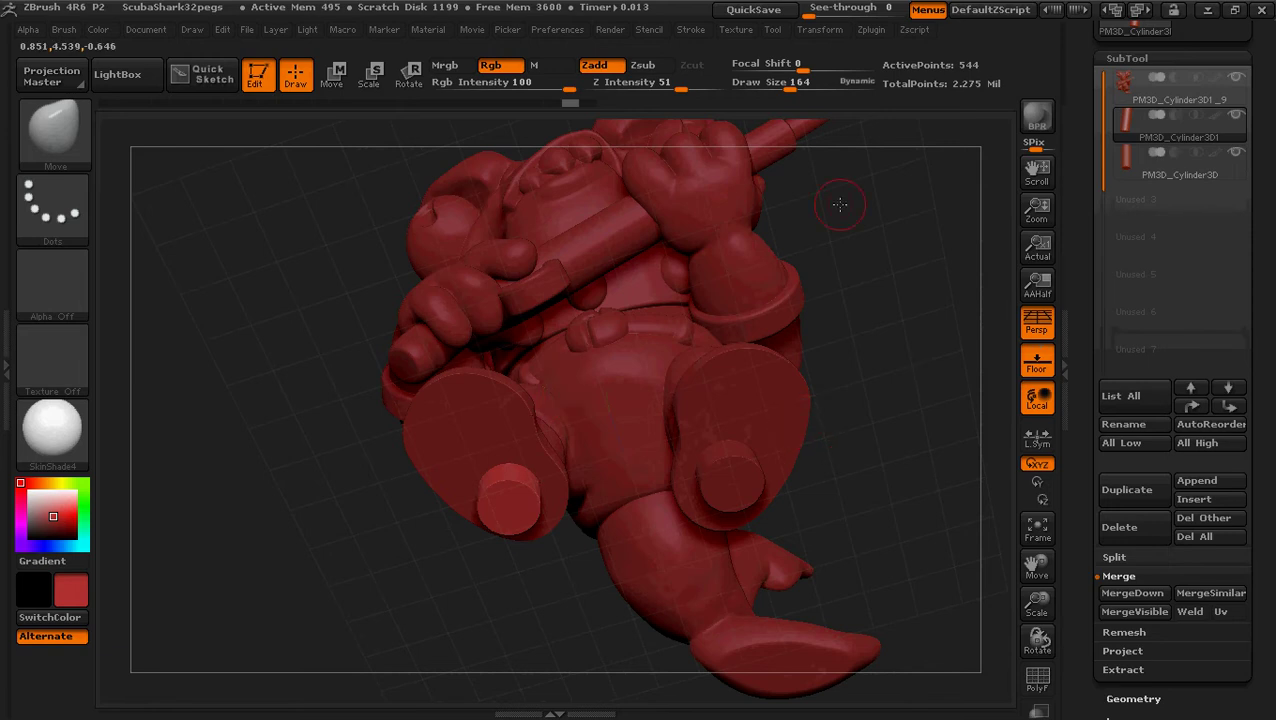
{"action": "left_click_drag", "start_coordinate": [837, 202], "coordinate": [838, 361]}
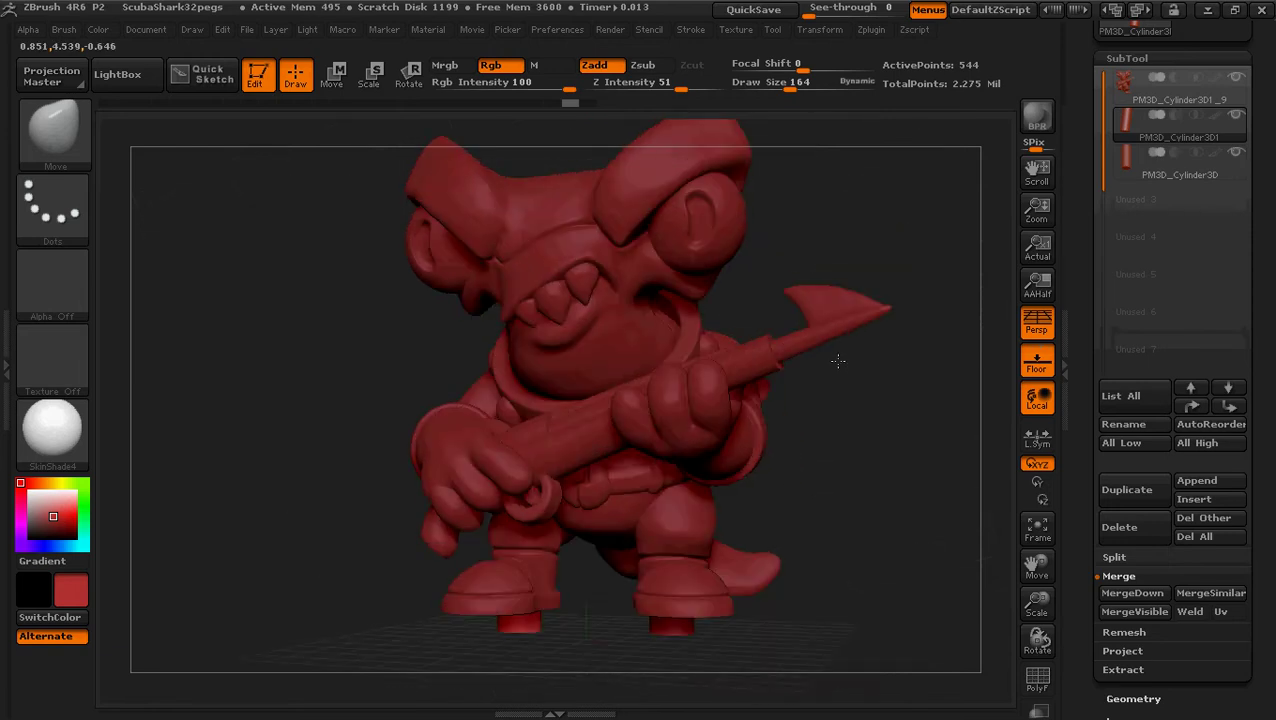
{"action": "left_click_drag", "start_coordinate": [838, 361], "coordinate": [844, 213]}
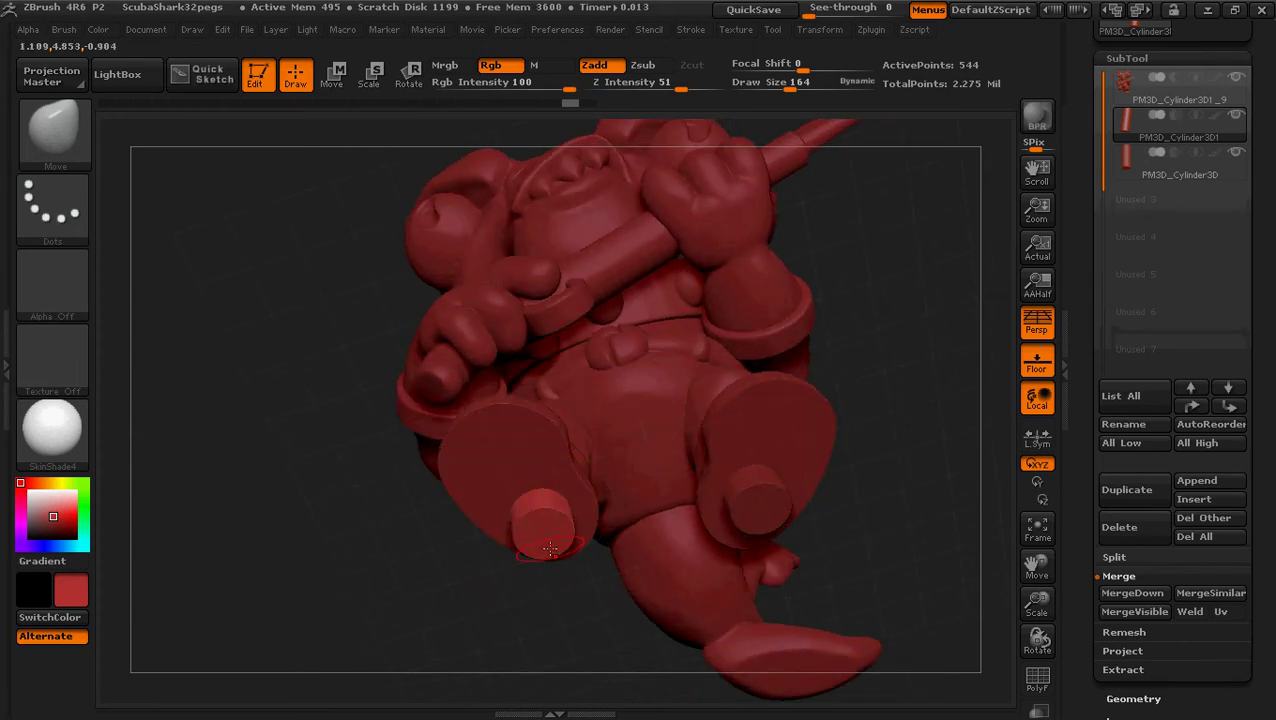
{"action": "left_click", "coordinate": [1206, 497]}
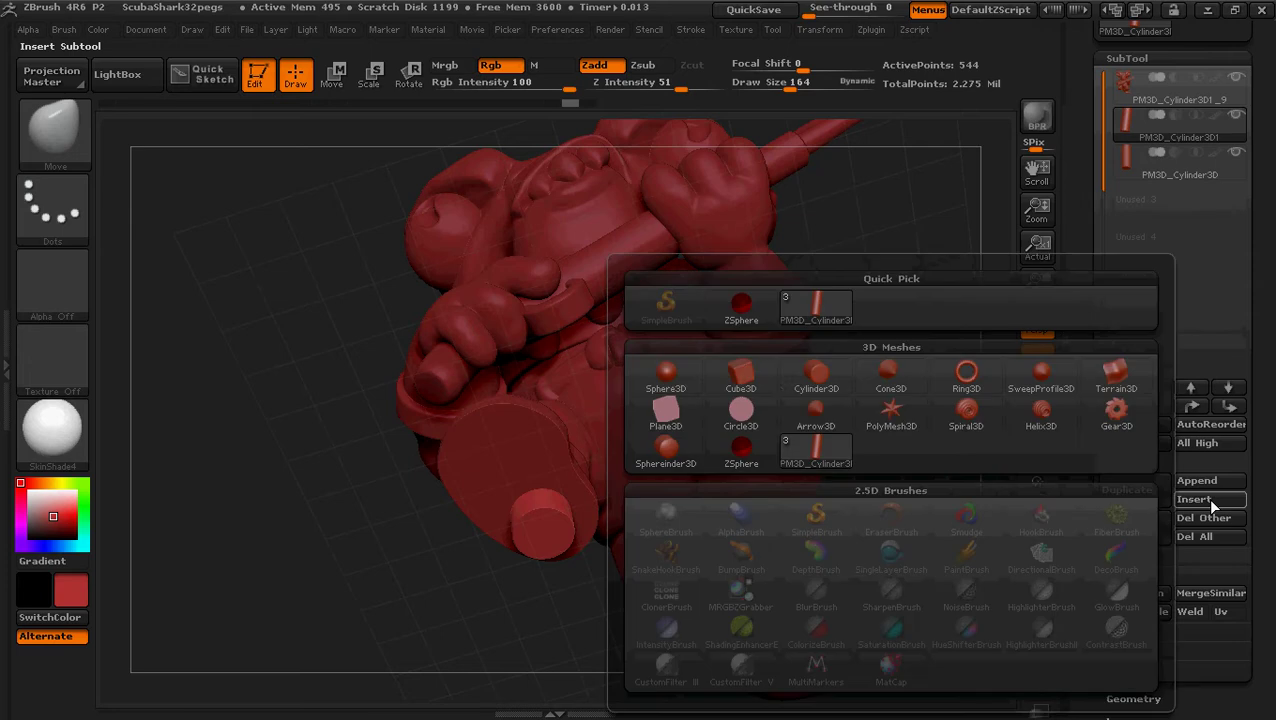
{"action": "left_click", "coordinate": [826, 377]}
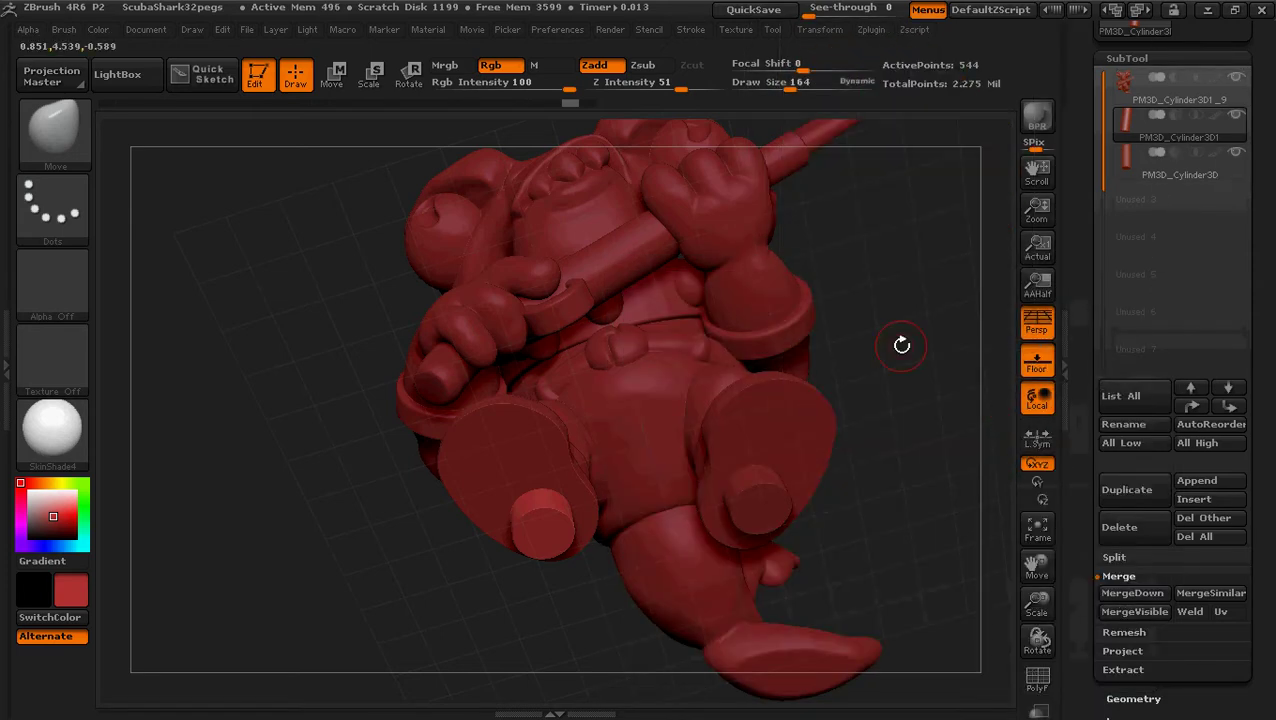
- Select the PM3D_Cylinder3D peg and try moving it sideways out of the boot with Transpose Move, and undo the move
{"action": "left_click_drag", "start_coordinate": [871, 293], "coordinate": [898, 443]}
{"action": "left_click", "coordinate": [704, 631], "text": "alt"}
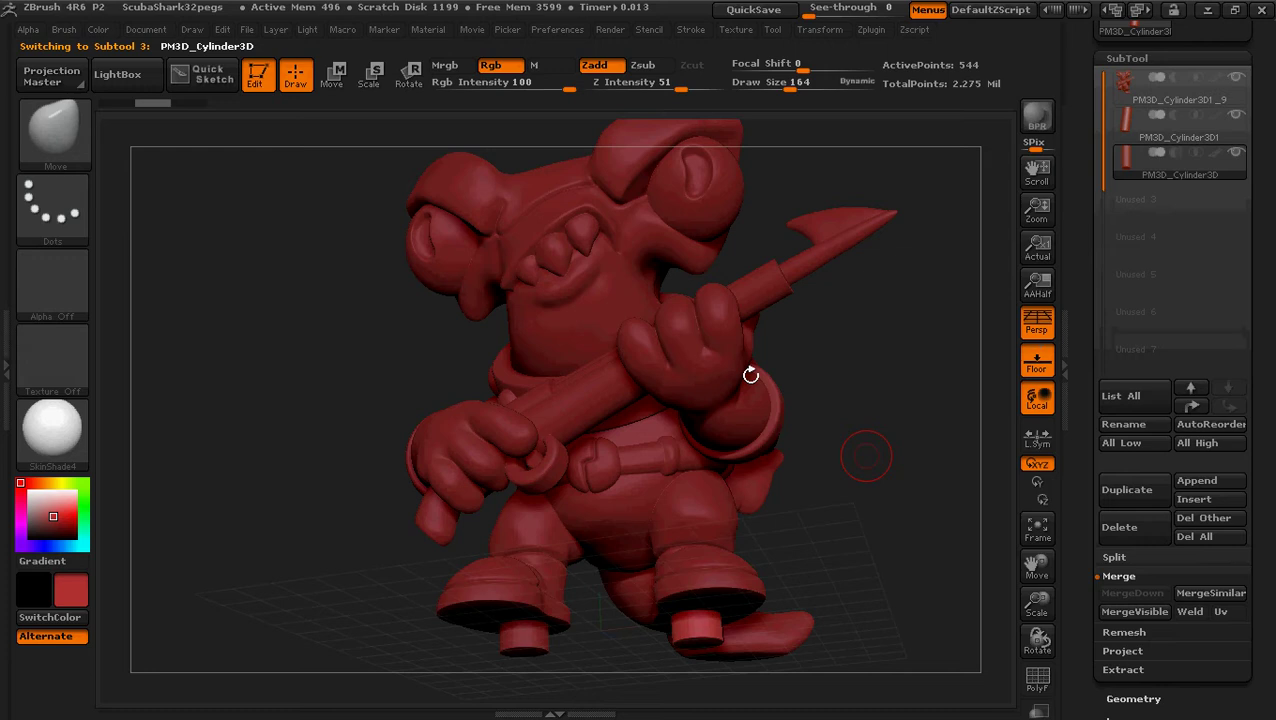
{"action": "left_click_drag", "start_coordinate": [751, 375], "coordinate": [755, 393], "text": "alt"}
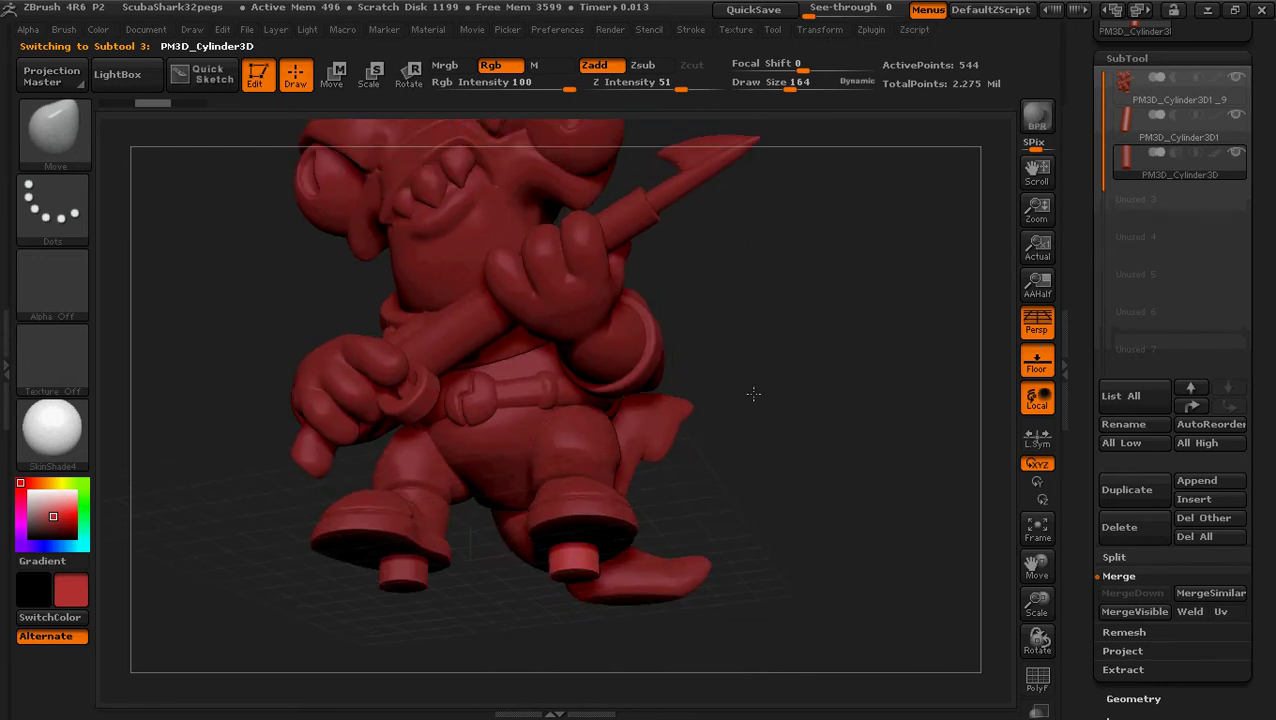
{"action": "left_click", "coordinate": [334, 76]}
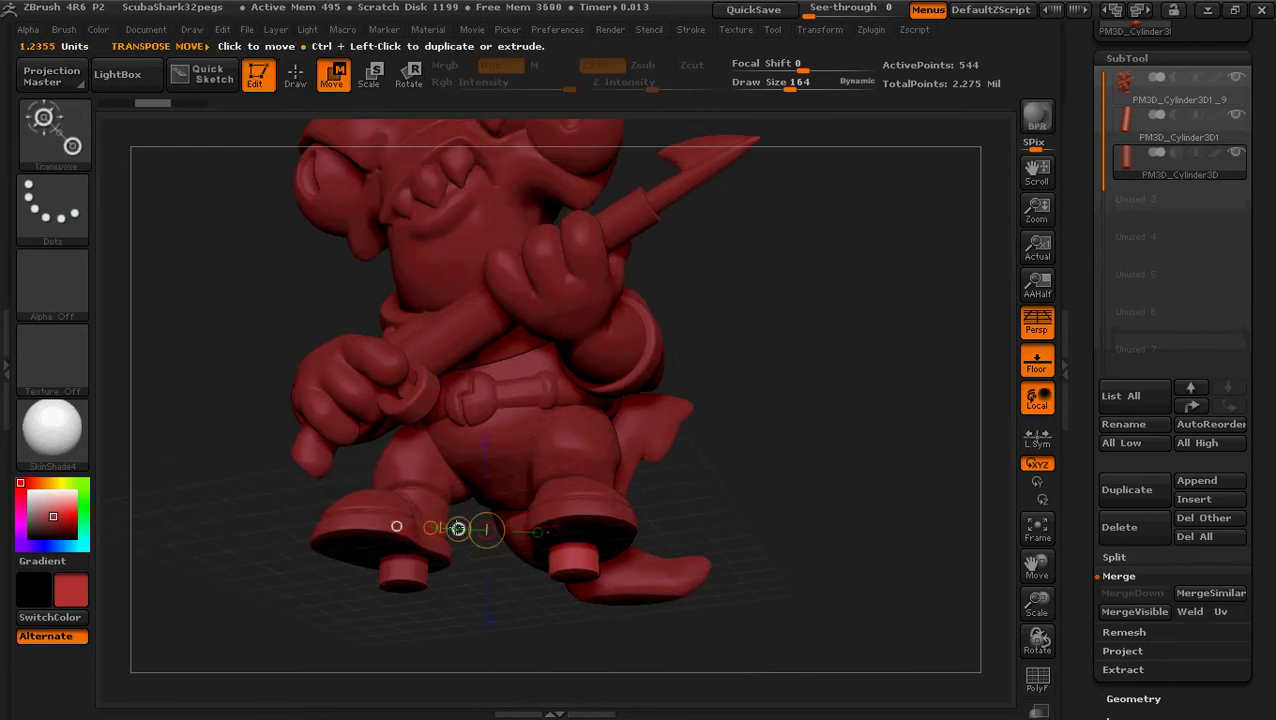
{"action": "left_click_drag", "start_coordinate": [457, 528], "coordinate": [557, 528]}
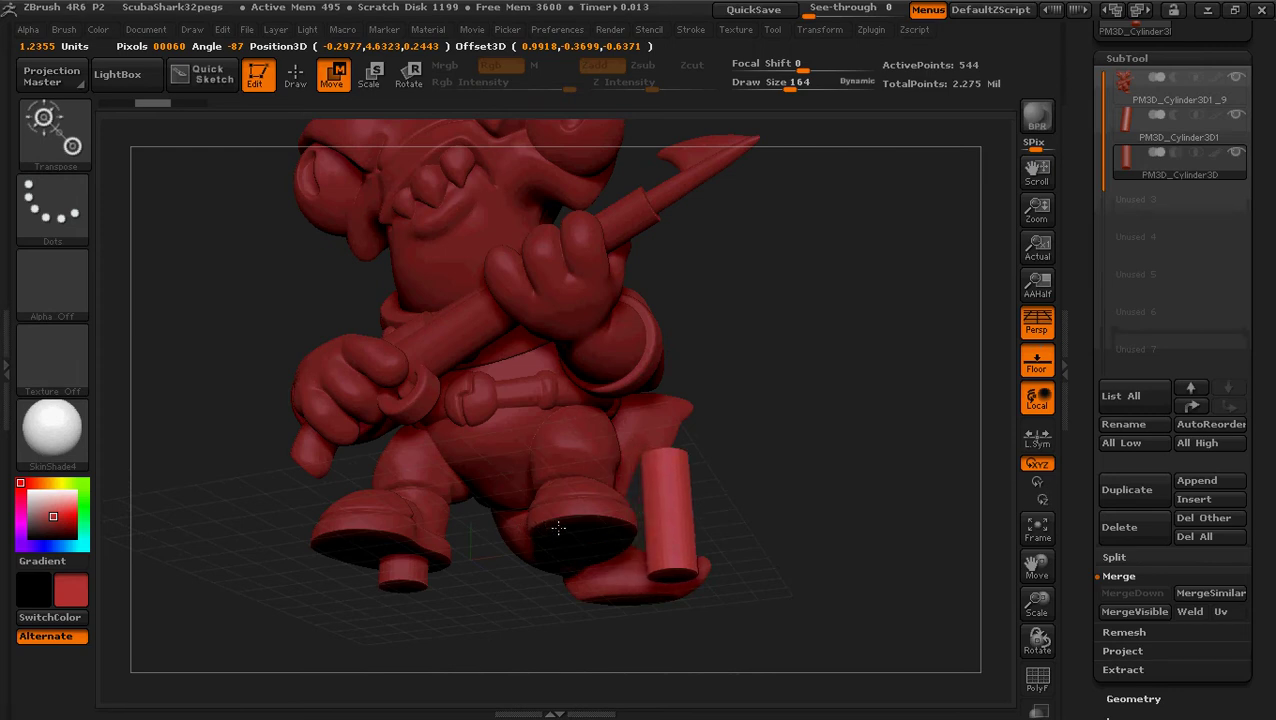
{"action": "left_click_drag", "start_coordinate": [557, 528], "coordinate": [557, 528]}
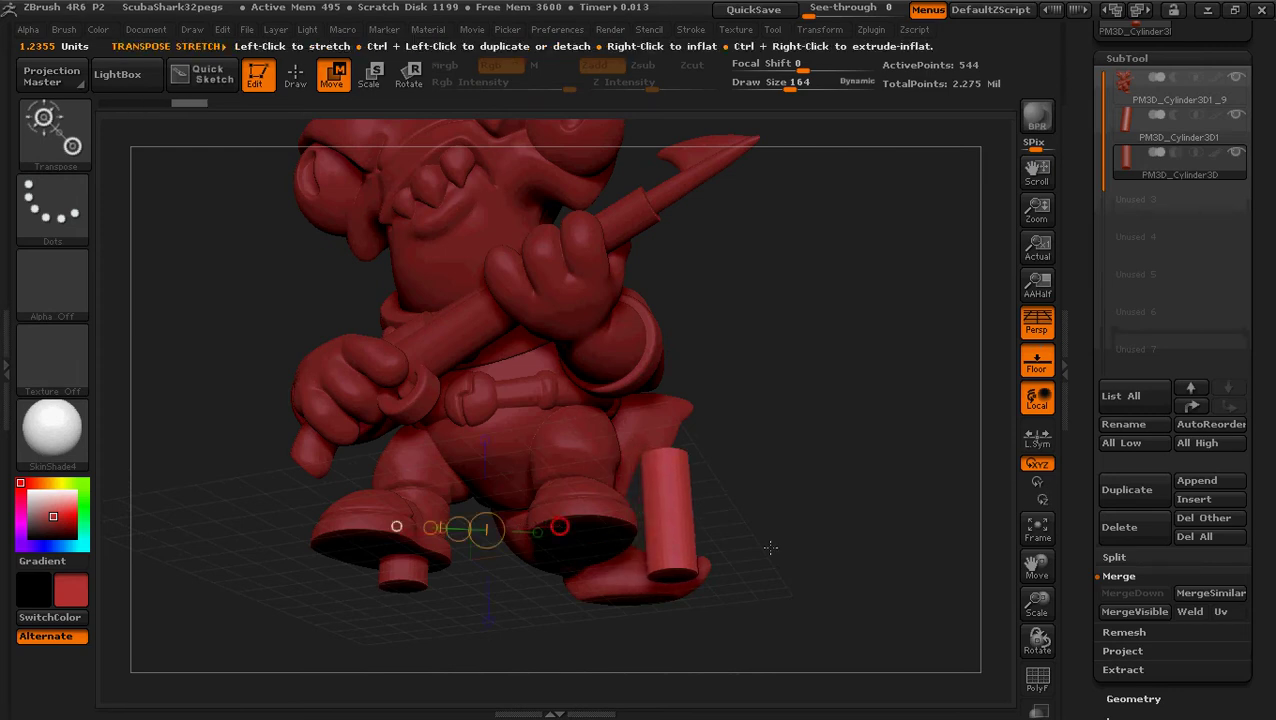
{"action": "key", "text": "ctrl+z"}
- Try small position shifts of the PM3D_Cylinder3D peg beneath the boot, checking it from several angles, and undo the last shift
{"action": "left_click_drag", "start_coordinate": [779, 484], "coordinate": [737, 423]}
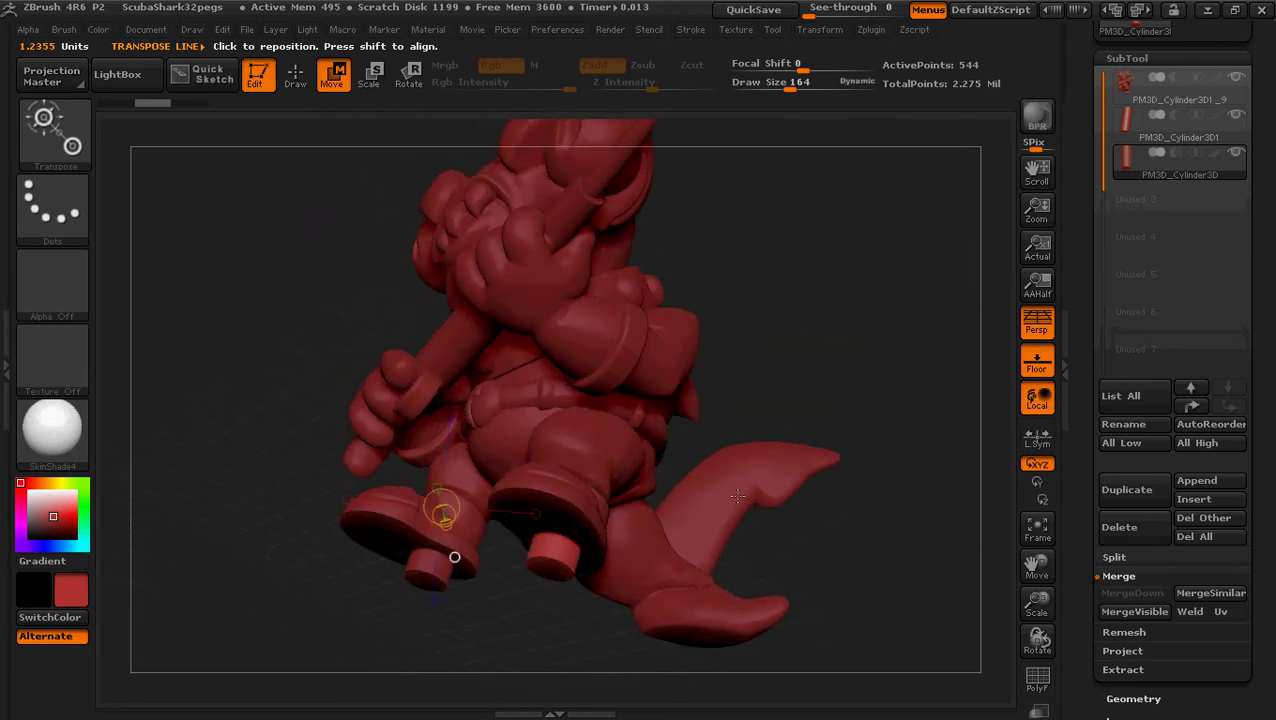
{"action": "left_click_drag", "start_coordinate": [737, 496], "coordinate": [553, 528]}
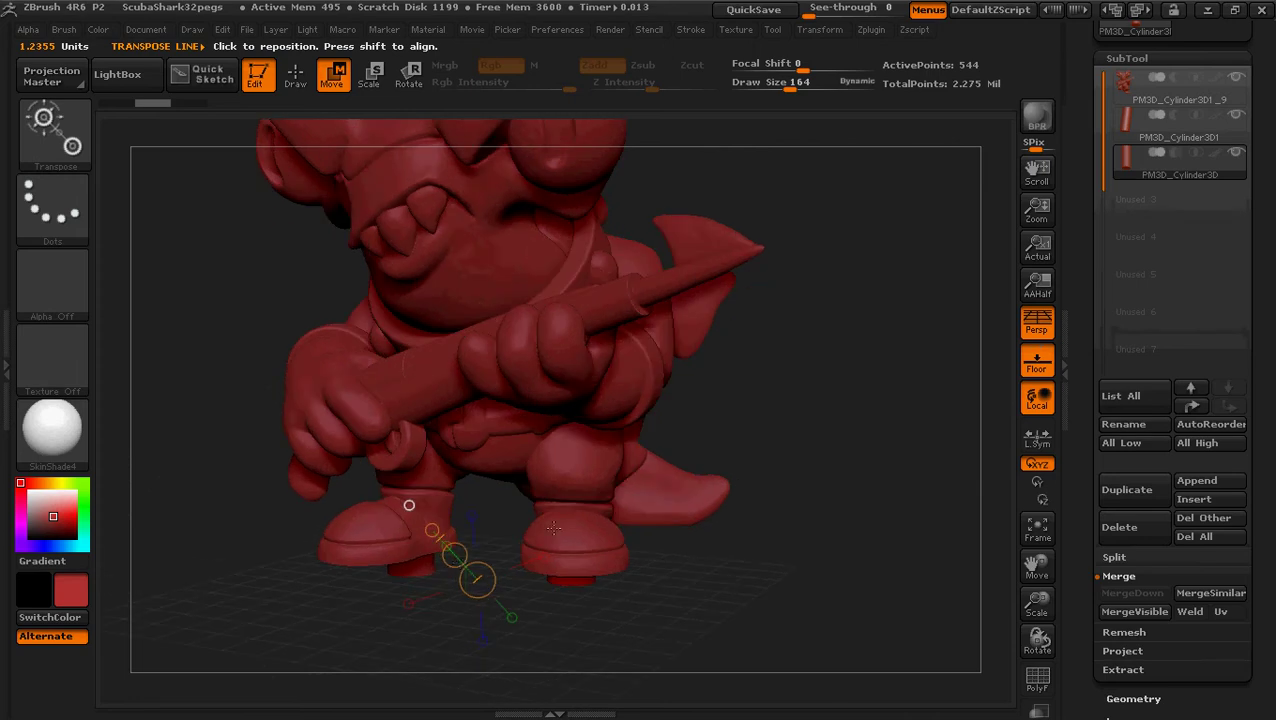
{"action": "left_click_drag", "start_coordinate": [455, 556], "coordinate": [471, 557]}
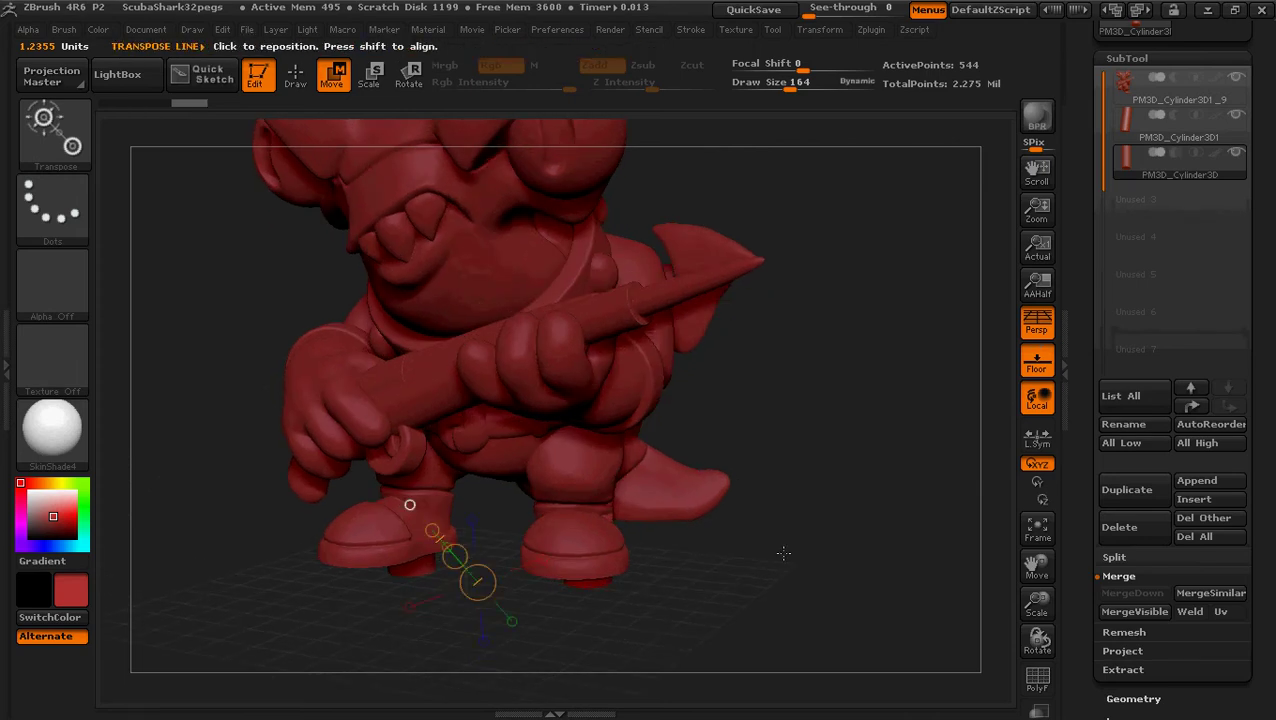
{"action": "left_click_drag", "start_coordinate": [760, 558], "coordinate": [725, 555]}
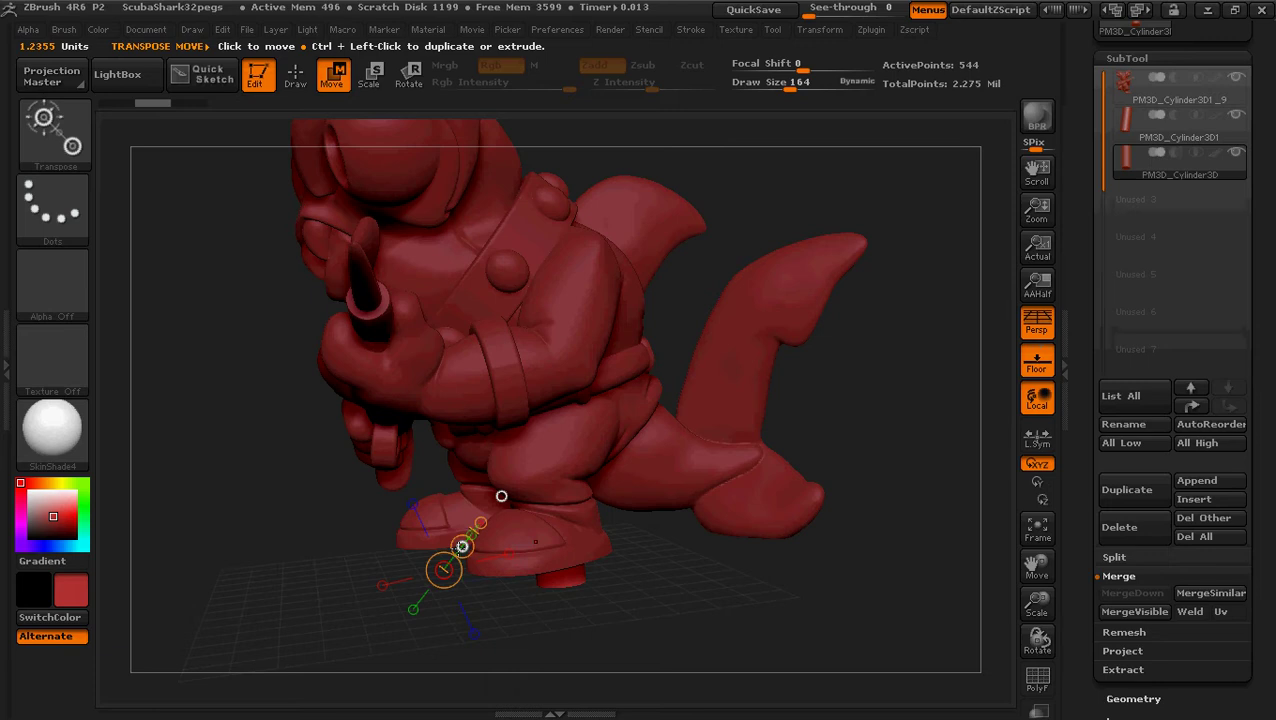
{"action": "left_click_drag", "start_coordinate": [462, 546], "coordinate": [471, 542]}
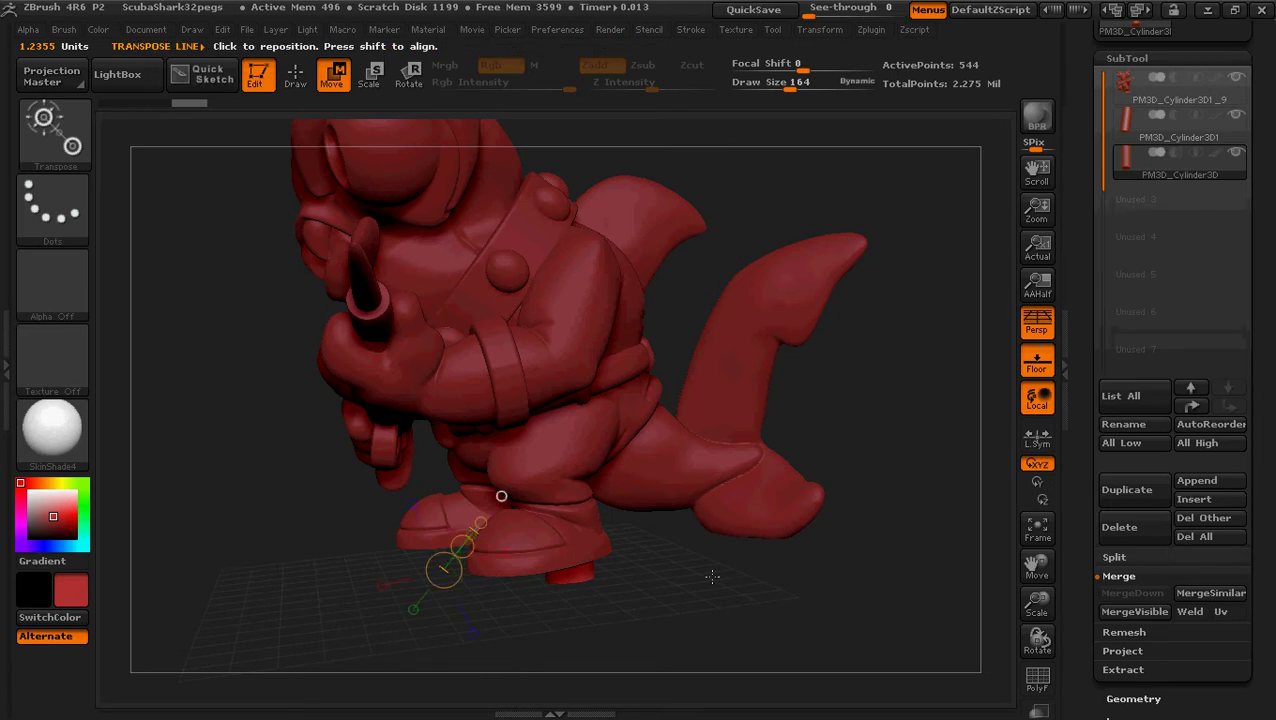
{"action": "left_click_drag", "start_coordinate": [711, 575], "coordinate": [669, 584]}
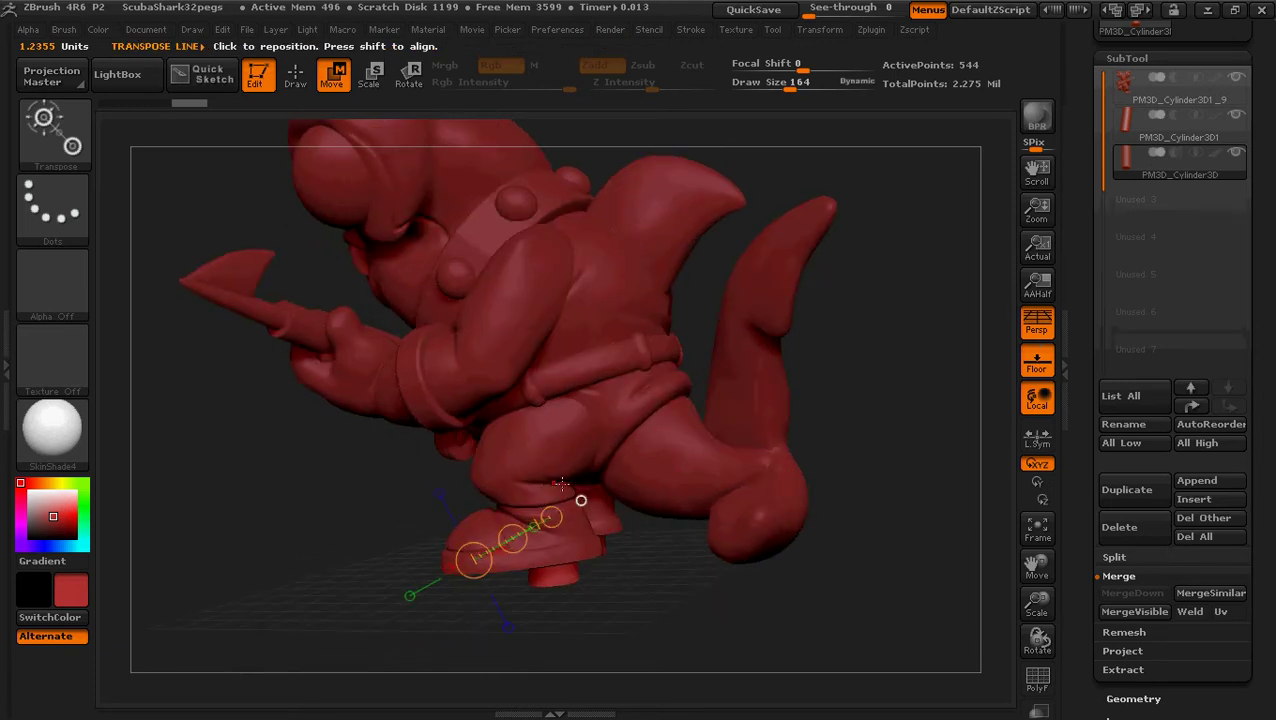
{"action": "key", "text": "ctrl"}
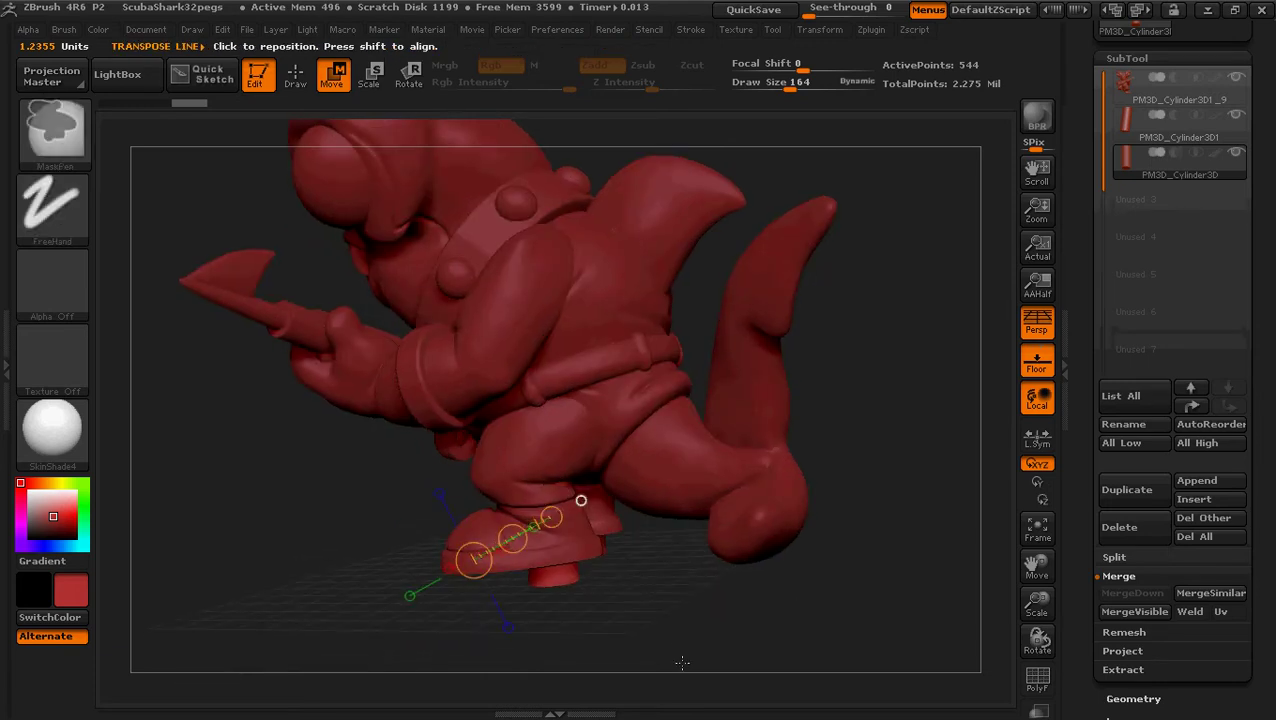
{"action": "right_click_drag", "start_coordinate": [686, 662], "coordinate": [684, 653], "text": "ctrl"}
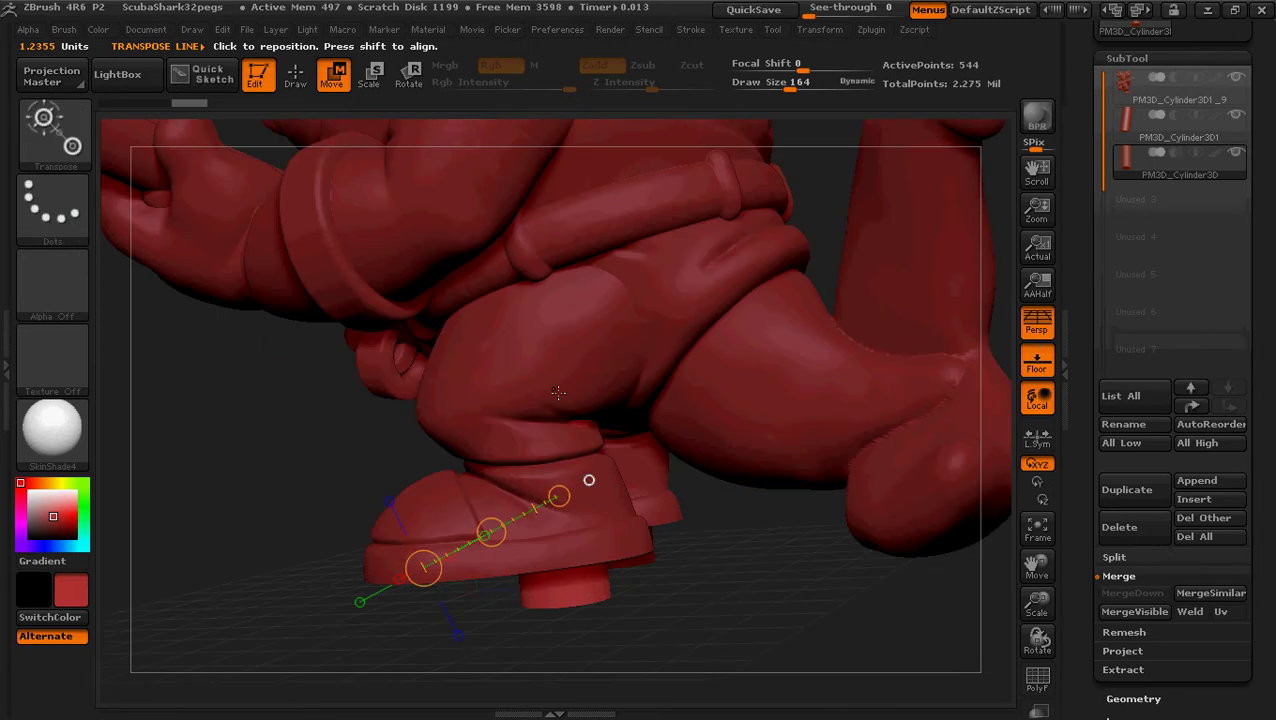
{"action": "key", "text": "ctrl"}
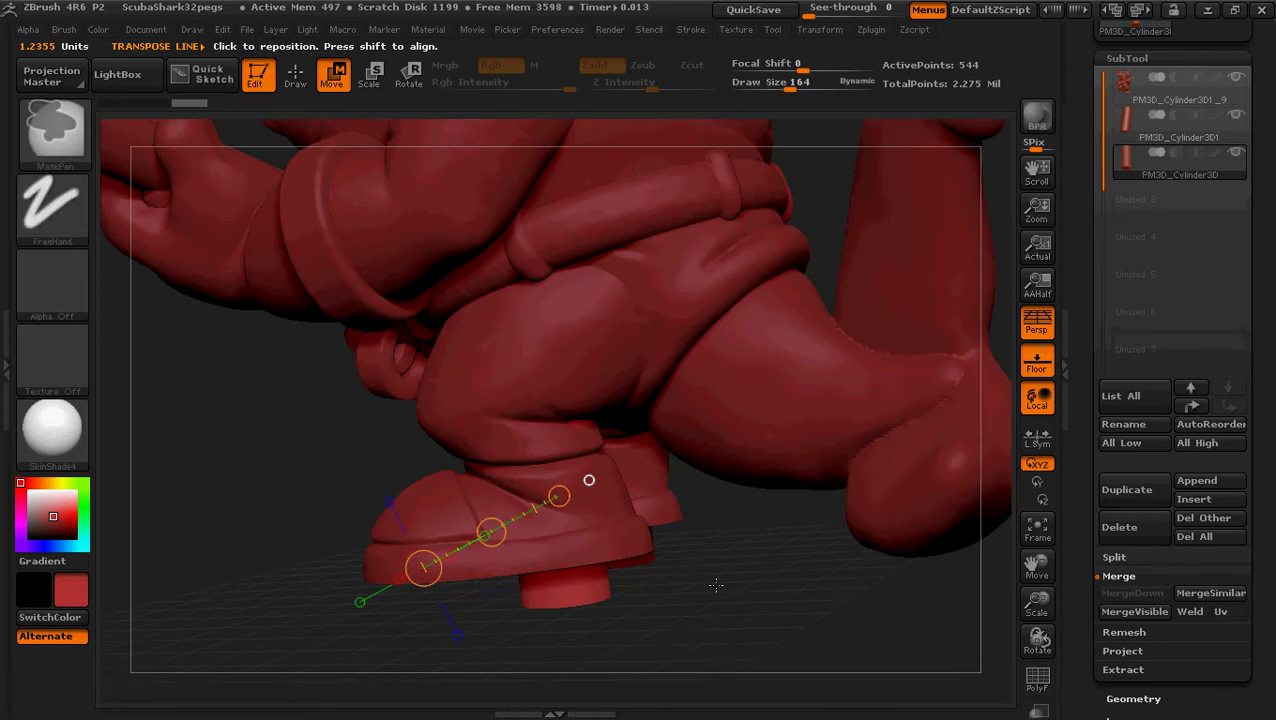
{"action": "right_click_drag", "start_coordinate": [716, 585], "coordinate": [645, 537], "text": "ctrl"}
{"action": "key", "text": "ctrl+z"}
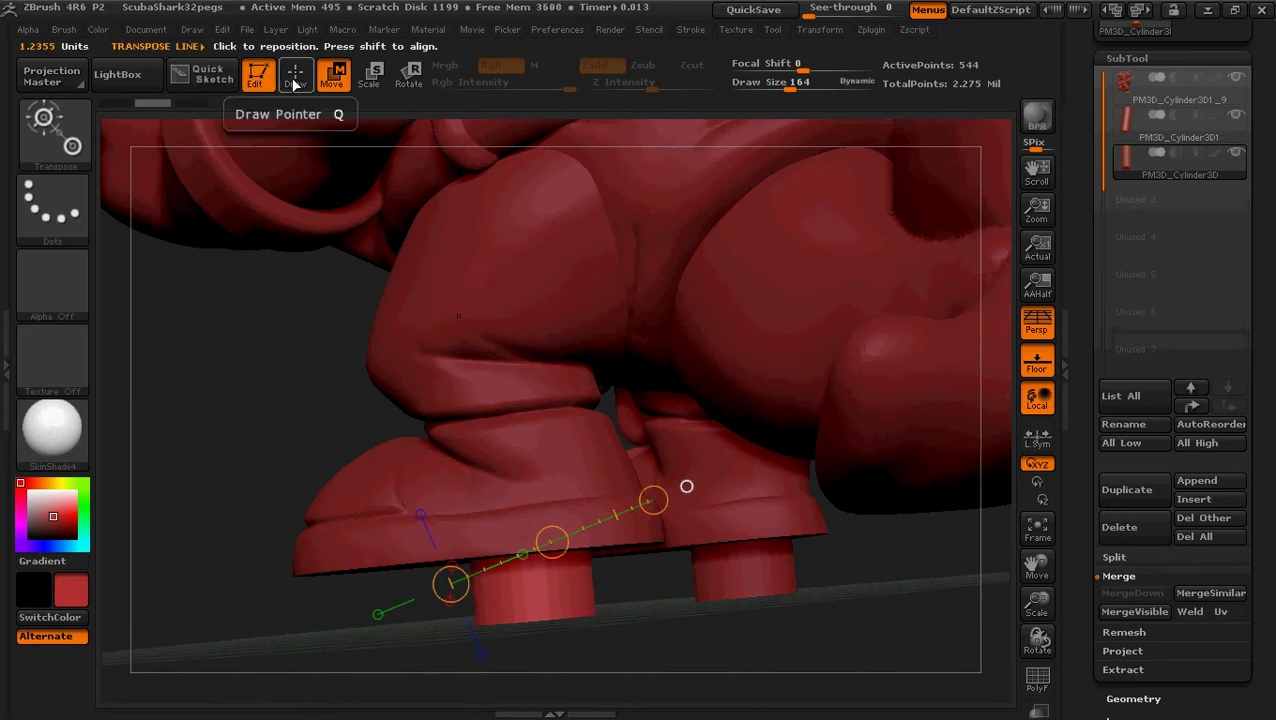
- Return to Draw mode, select the PM3D_Cylinder3D1 peg under the other boot and set its subtool operation to subtraction
{"action": "left_click", "coordinate": [295, 74]}
{"action": "left_click_drag", "start_coordinate": [302, 393], "coordinate": [348, 390]}
{"action": "key", "text": "ctrl"}
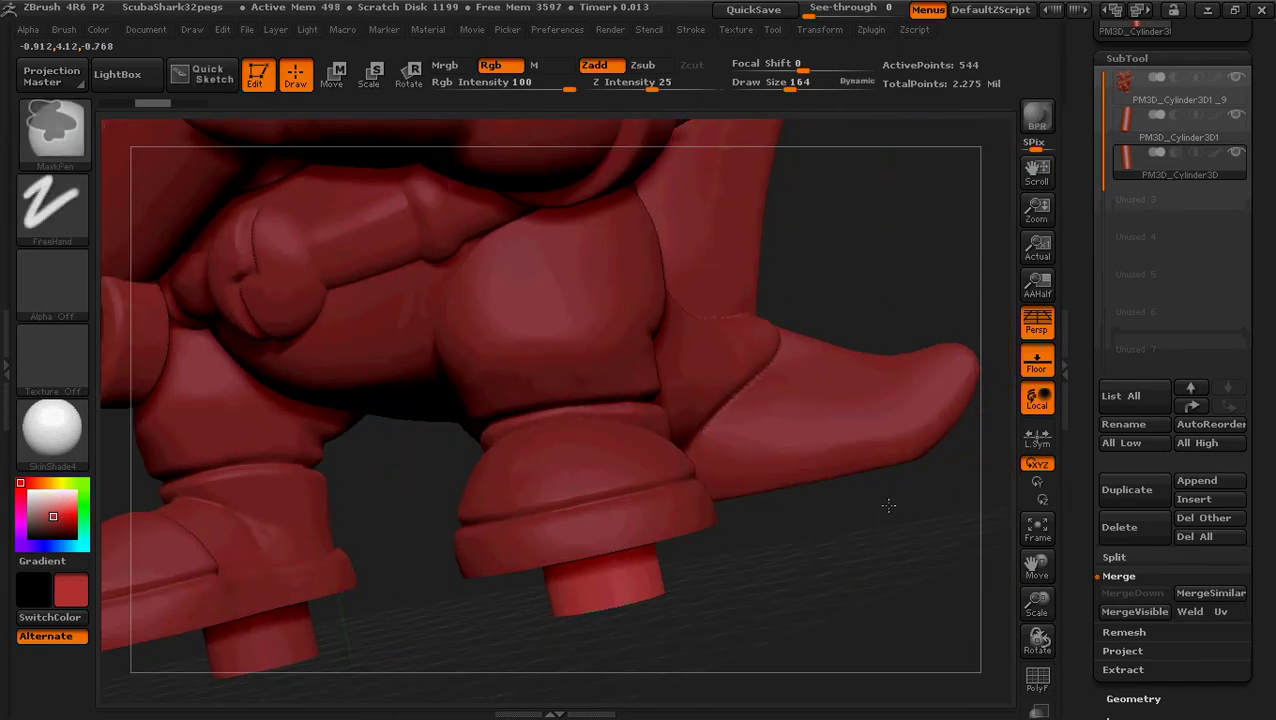
{"action": "right_click_drag", "start_coordinate": [887, 505], "coordinate": [795, 581], "text": "ctrl"}
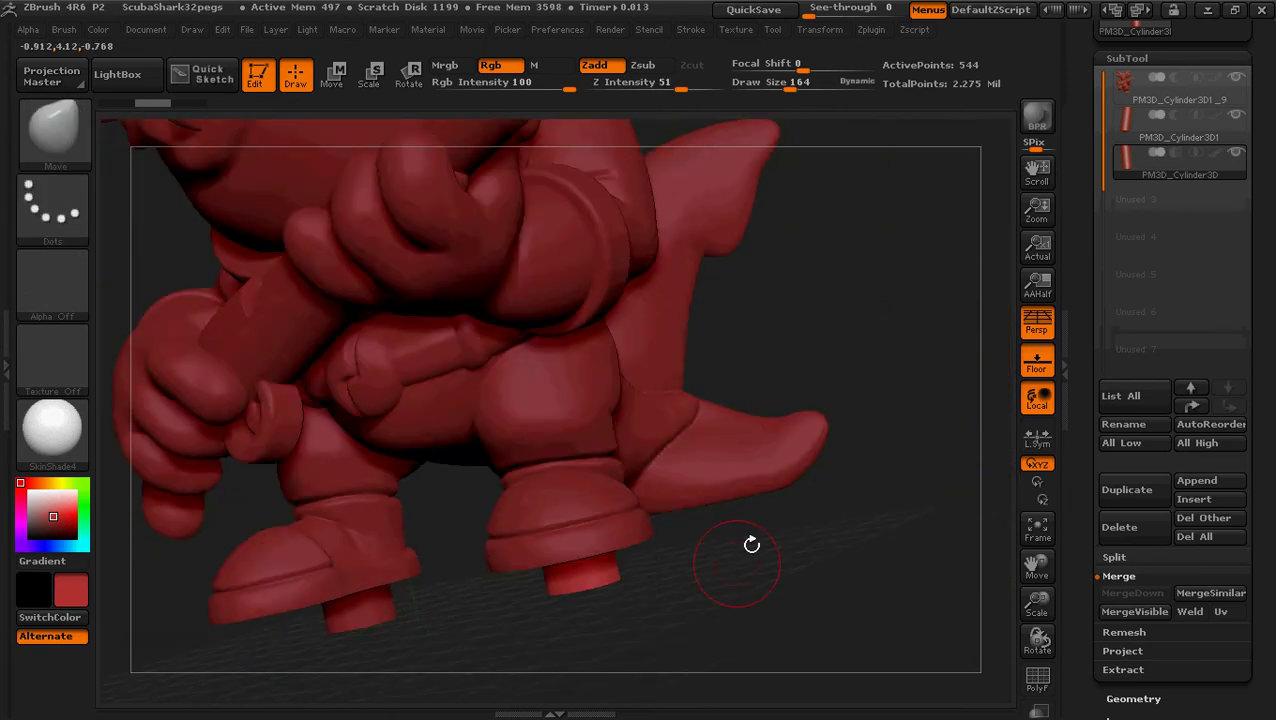
{"action": "left_click_drag", "start_coordinate": [757, 539], "coordinate": [752, 307]}
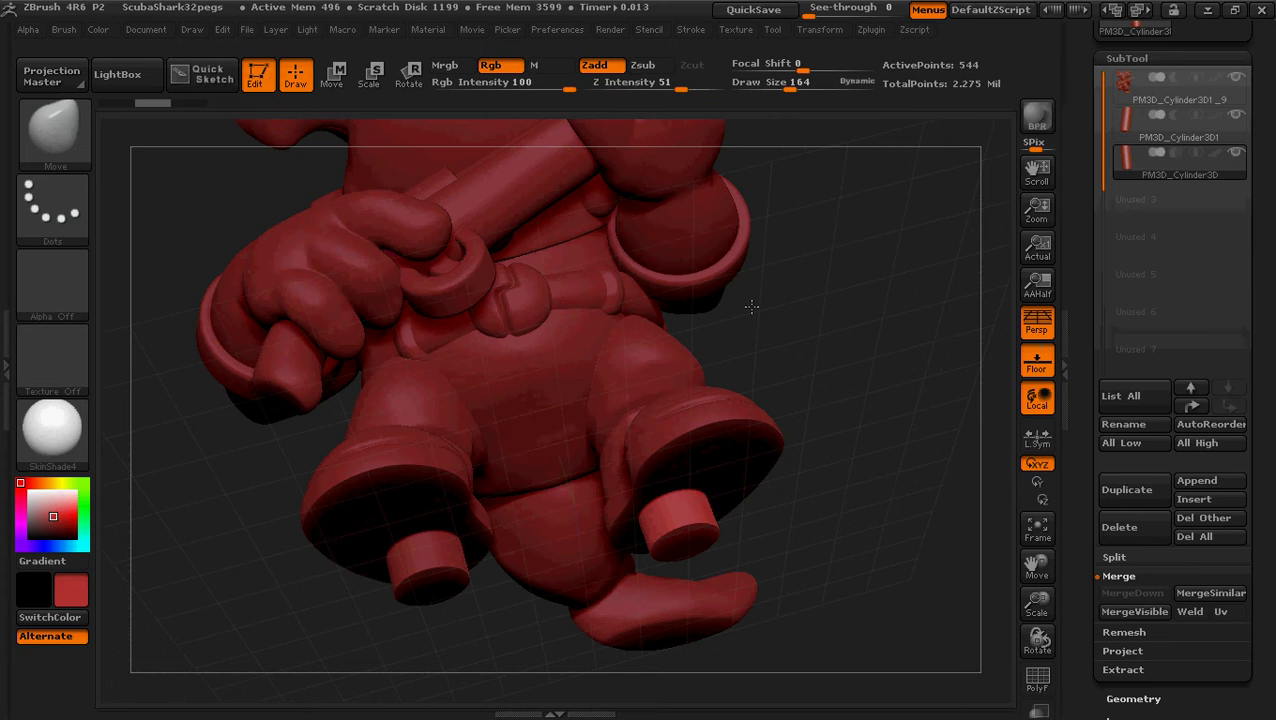
{"action": "left_click", "coordinate": [430, 572], "text": "alt"}
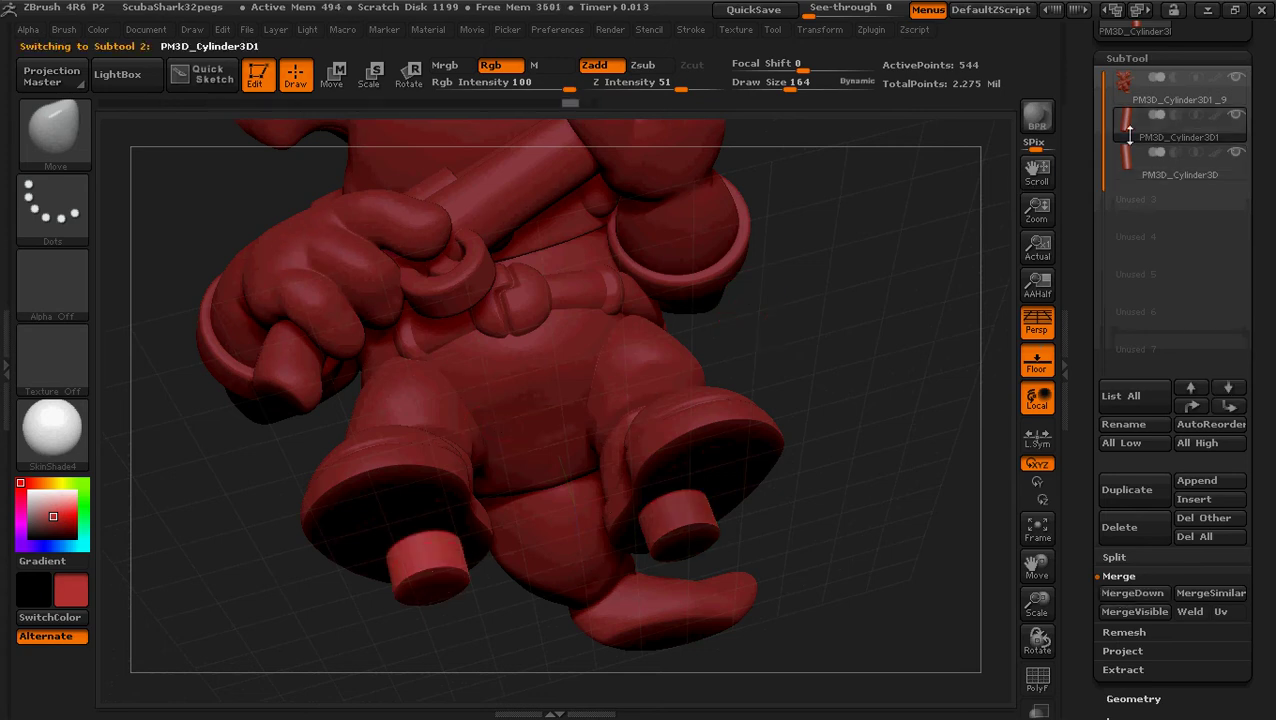
{"action": "mouse_move", "coordinate": [1131, 141]}
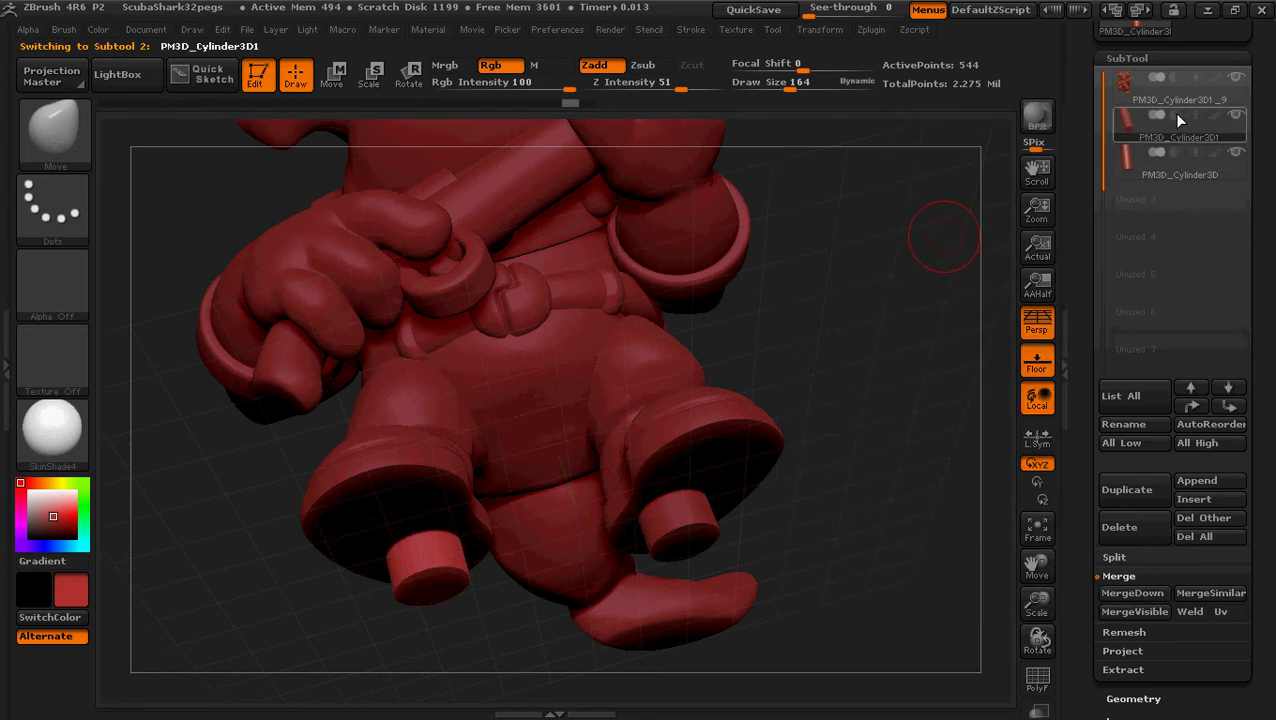
{"action": "mouse_move", "coordinate": [1177, 117]}
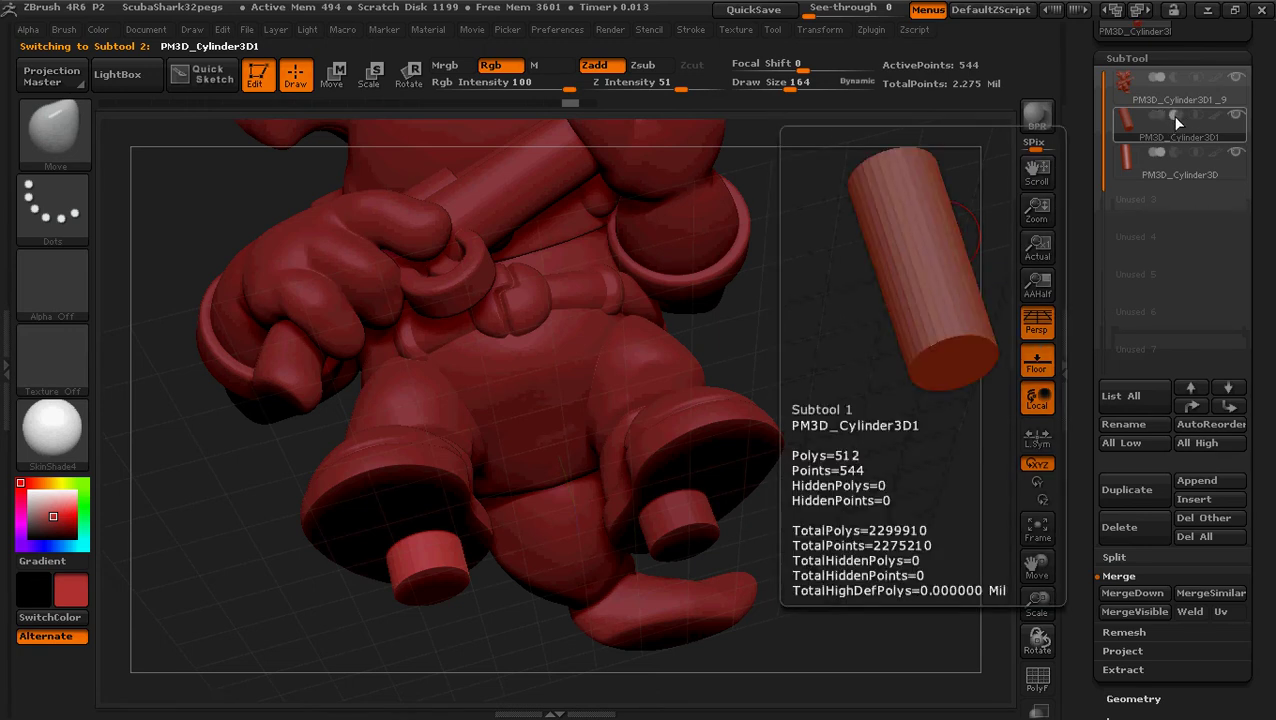
- Merge the character subtool PM3D_Cylinder3D1_9 down with the subtractive peg and re-DynaMesh it to cut the peg hole into the boot
{"action": "left_click", "coordinate": [1120, 90]}
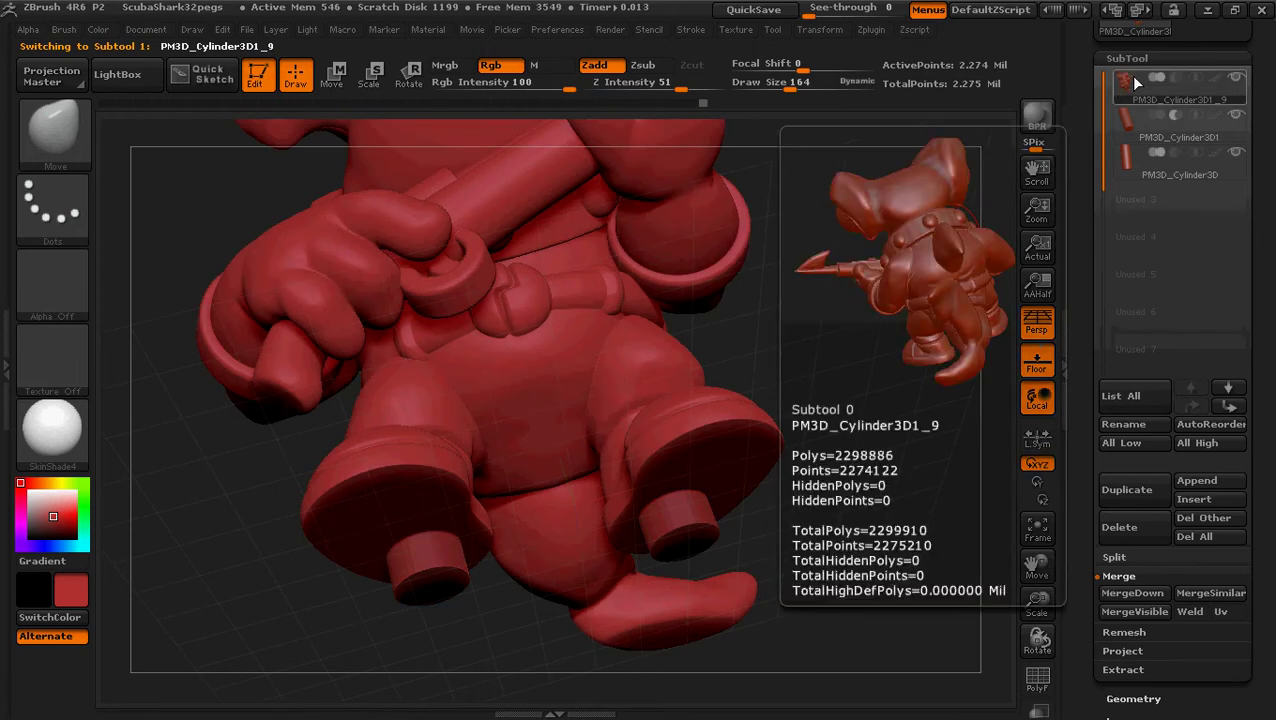
{"action": "left_click", "coordinate": [1133, 593]}
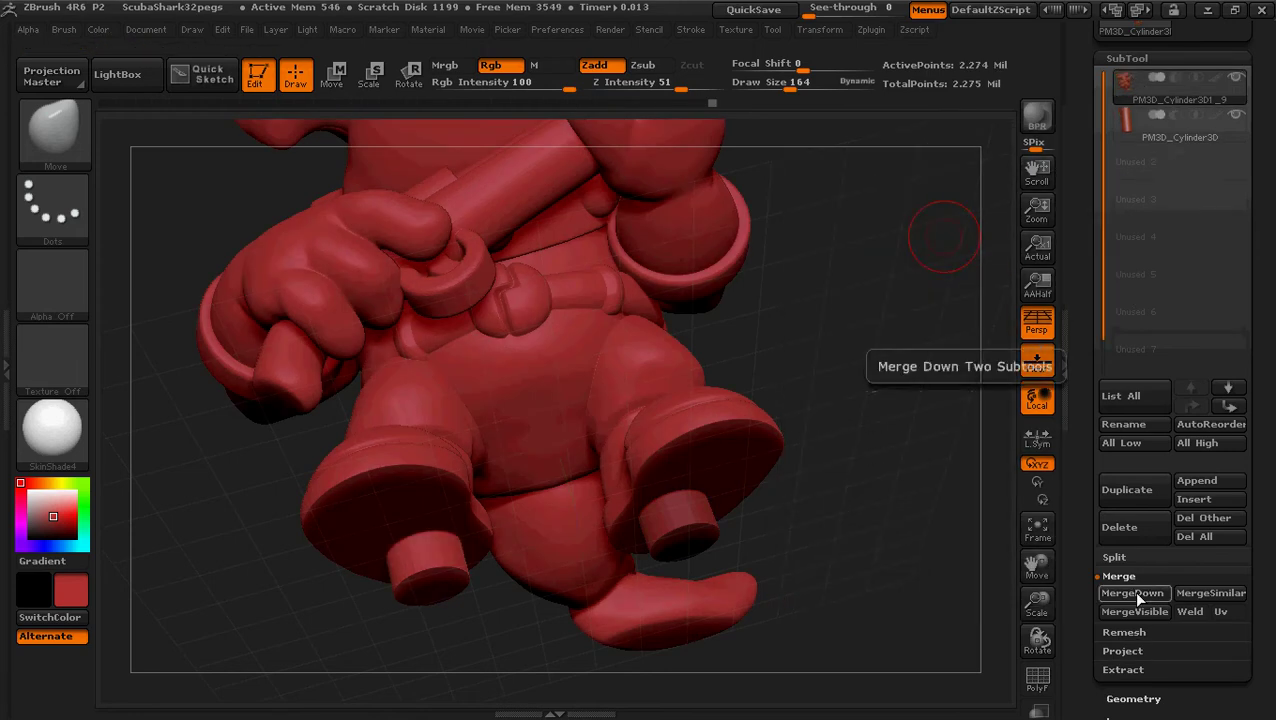
{"action": "key", "text": "ctrl"}
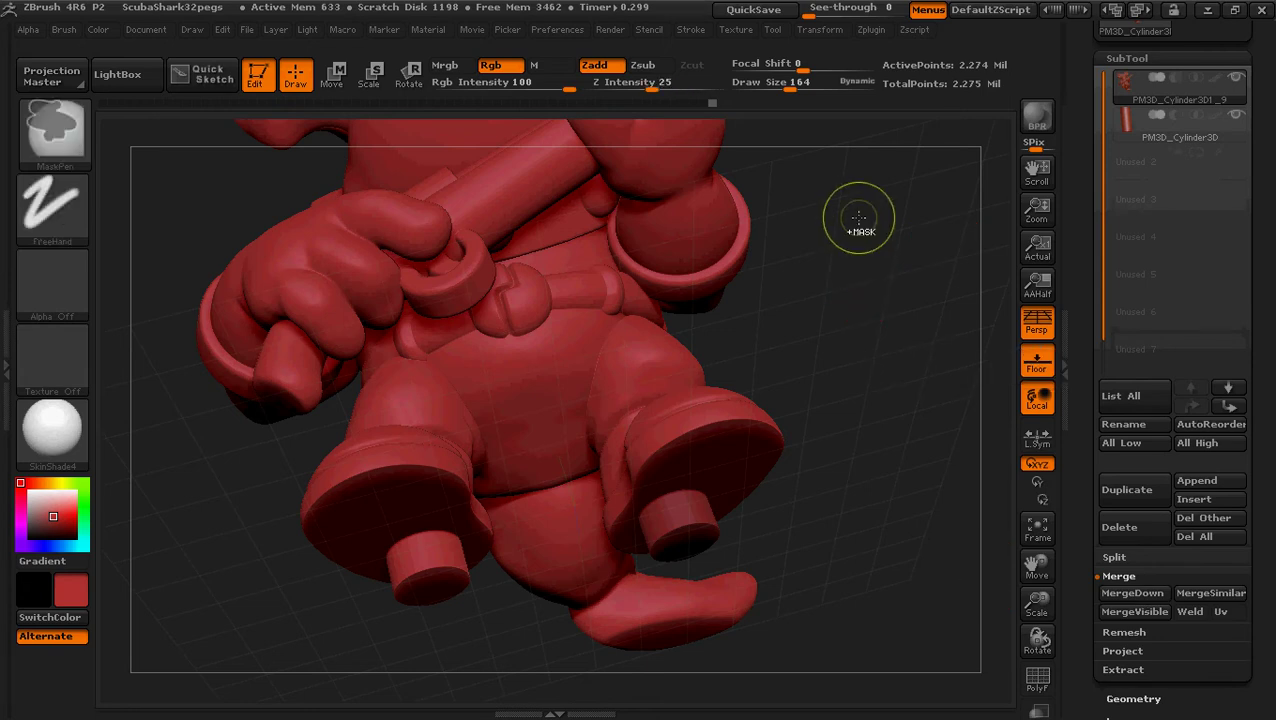
{"action": "left_click_drag", "start_coordinate": [859, 218], "coordinate": [891, 342], "text": "ctrl"}
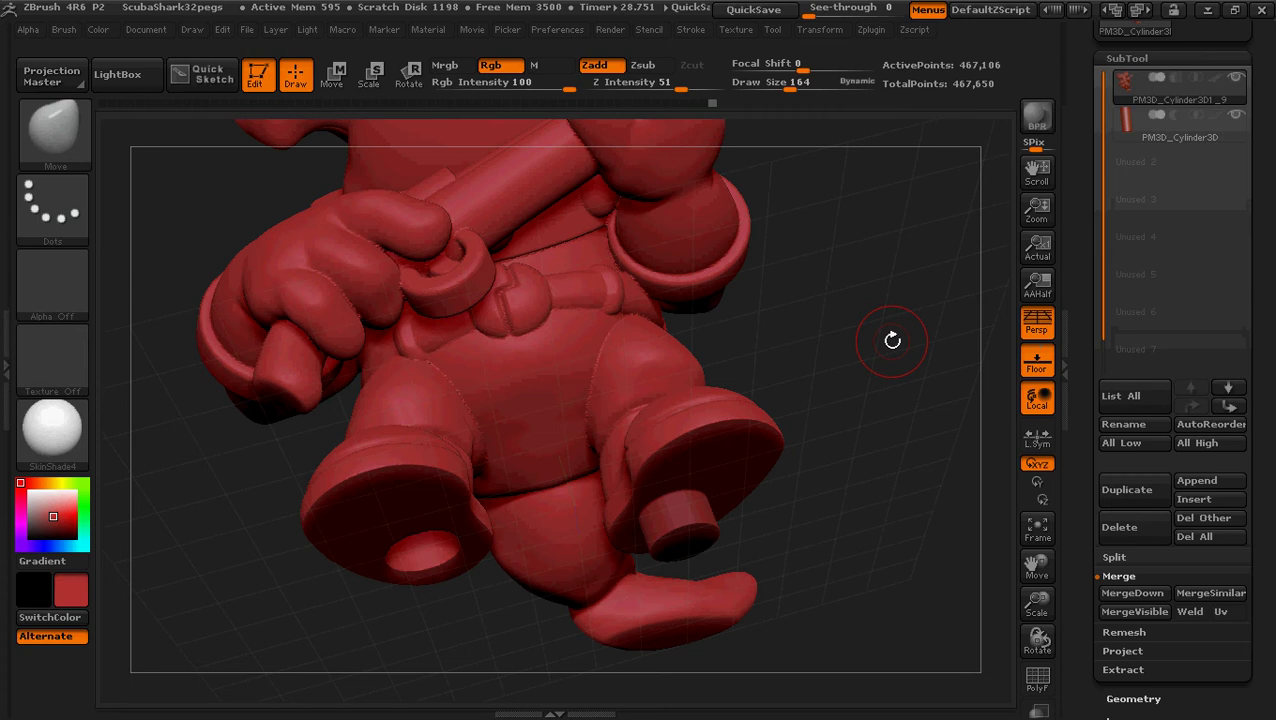
- Select the remaining PM3D_Cylinder3D peg under the uncut boot and set its subtool operation to subtraction
{"action": "mouse_move", "coordinate": [868, 348]}
{"action": "left_mouse_down"}
{"action": "mouse_move", "coordinate": [848, 353]}
{"action": "mouse_move", "coordinate": [852, 219]}
{"action": "mouse_move", "coordinate": [827, 202]}
{"action": "mouse_move", "coordinate": [806, 216]}
{"action": "mouse_move", "coordinate": [830, 206]}
{"action": "mouse_move", "coordinate": [935, 275]}
{"action": "mouse_move", "coordinate": [843, 256]}
{"action": "mouse_move", "coordinate": [833, 224]}
{"action": "mouse_move", "coordinate": [783, 212]}
{"action": "mouse_move", "coordinate": [803, 452]}
{"action": "mouse_move", "coordinate": [805, 347]}
{"action": "left_mouse_up"}
{"action": "mouse_move", "coordinate": [790, 218]}
{"action": "left_mouse_down"}
{"action": "mouse_move", "coordinate": [820, 177]}
{"action": "mouse_move", "coordinate": [843, 188]}
{"action": "mouse_move", "coordinate": [855, 318]}
{"action": "left_mouse_up"}
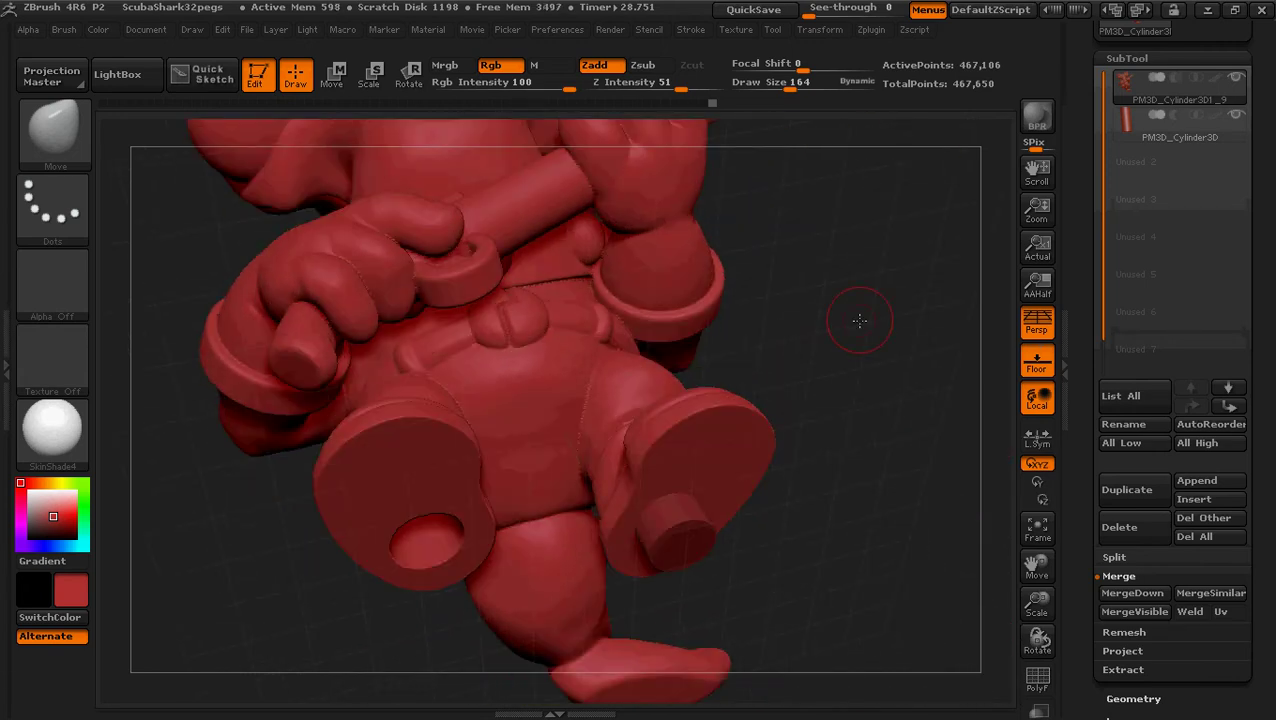
{"action": "left_click", "coordinate": [670, 540], "text": "alt"}
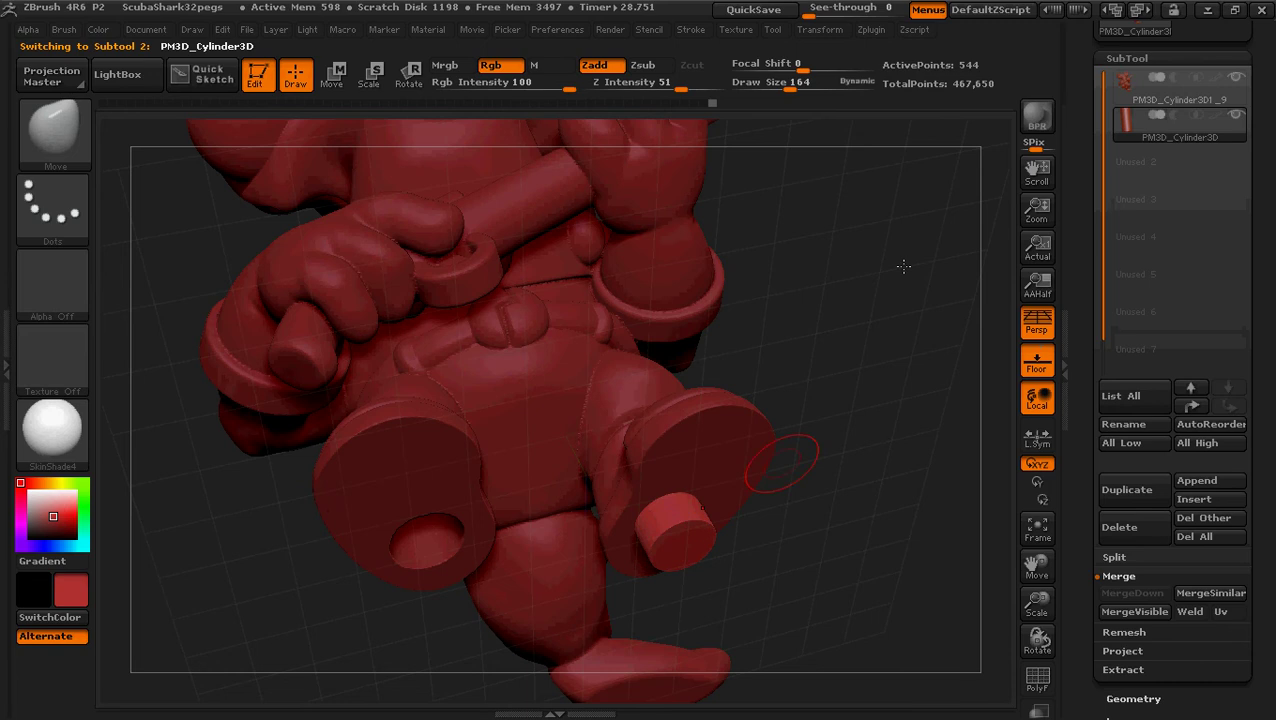
{"action": "mouse_move", "coordinate": [1179, 120]}
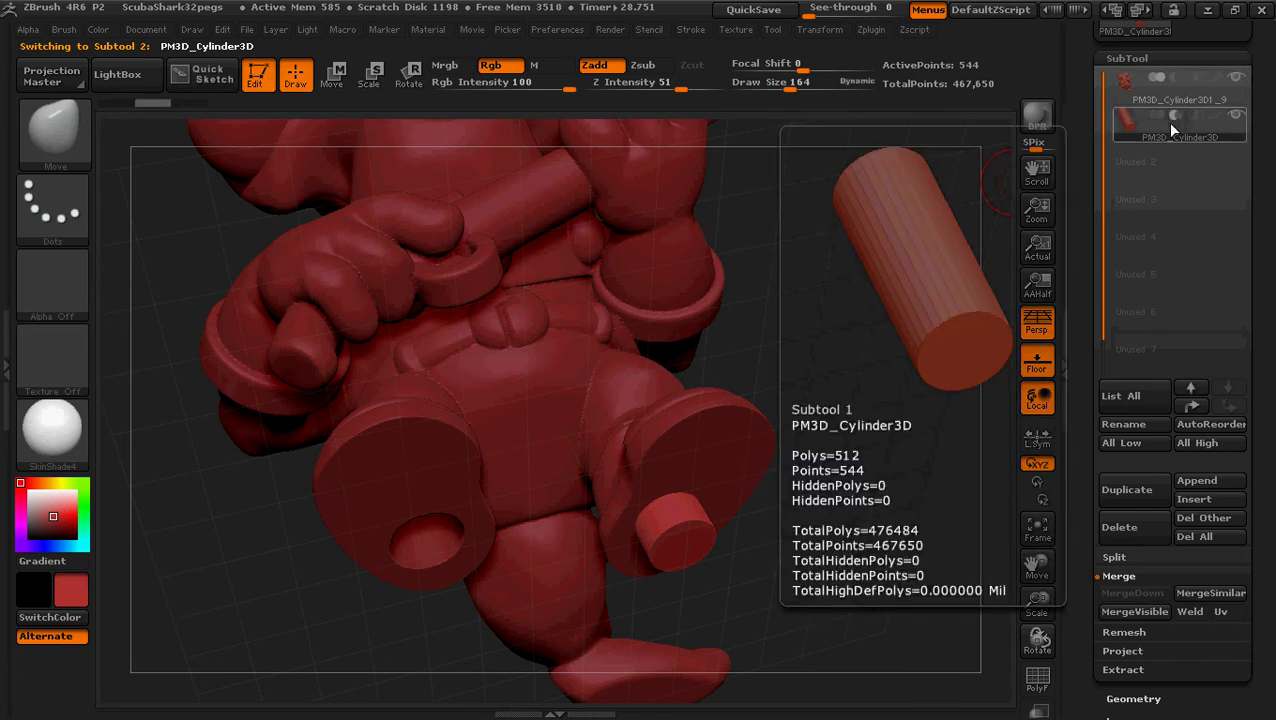
- Merge the character subtool PM3D_Cylinder3D1_9 down with the remaining subtractive peg and re-DynaMesh it to cut the second boot's peg hole
{"action": "left_click", "coordinate": [1133, 90]}
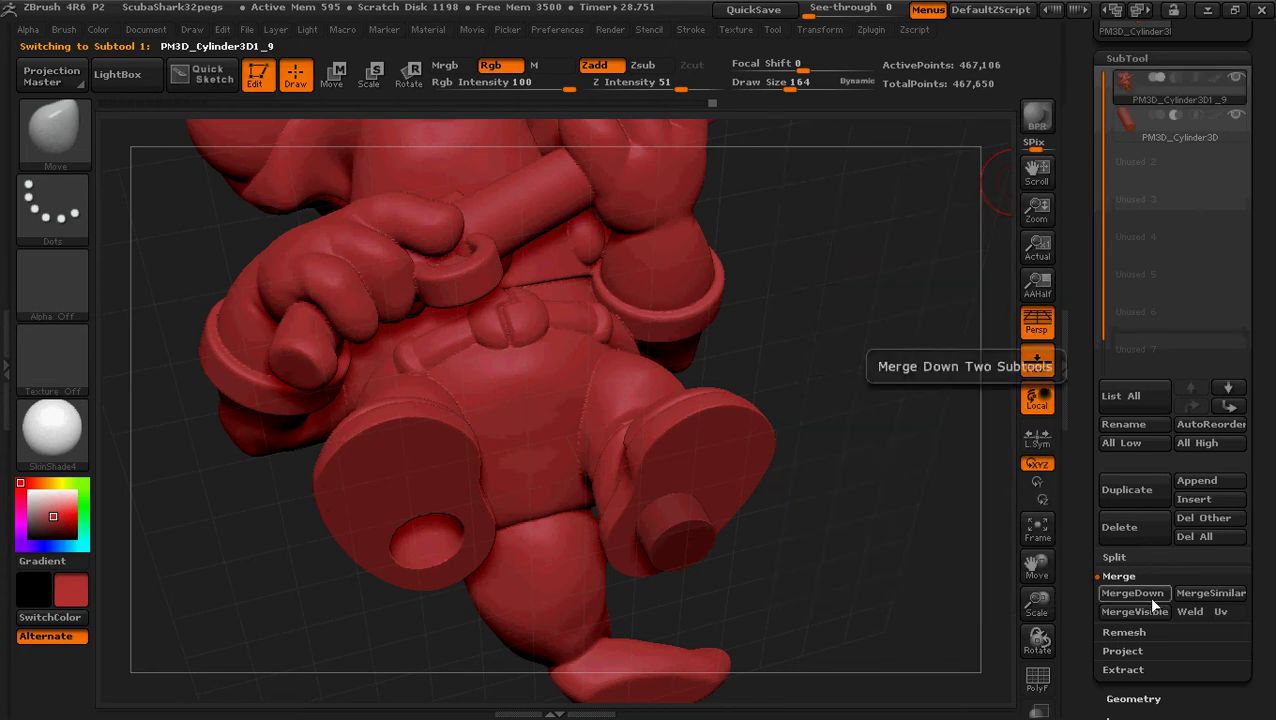
{"action": "left_click", "coordinate": [1181, 596]}
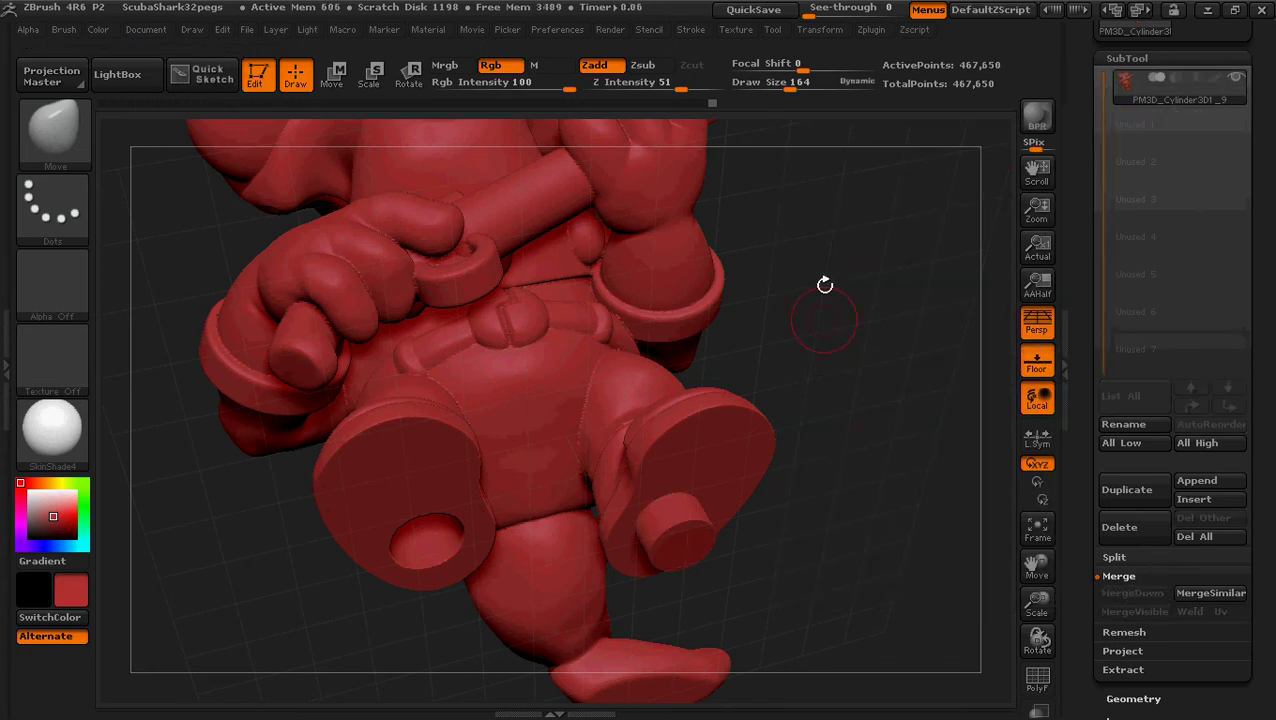
{"action": "key", "text": "ctrl"}
{"action": "left_click_drag", "start_coordinate": [836, 224], "coordinate": [881, 371], "text": "ctrl"}
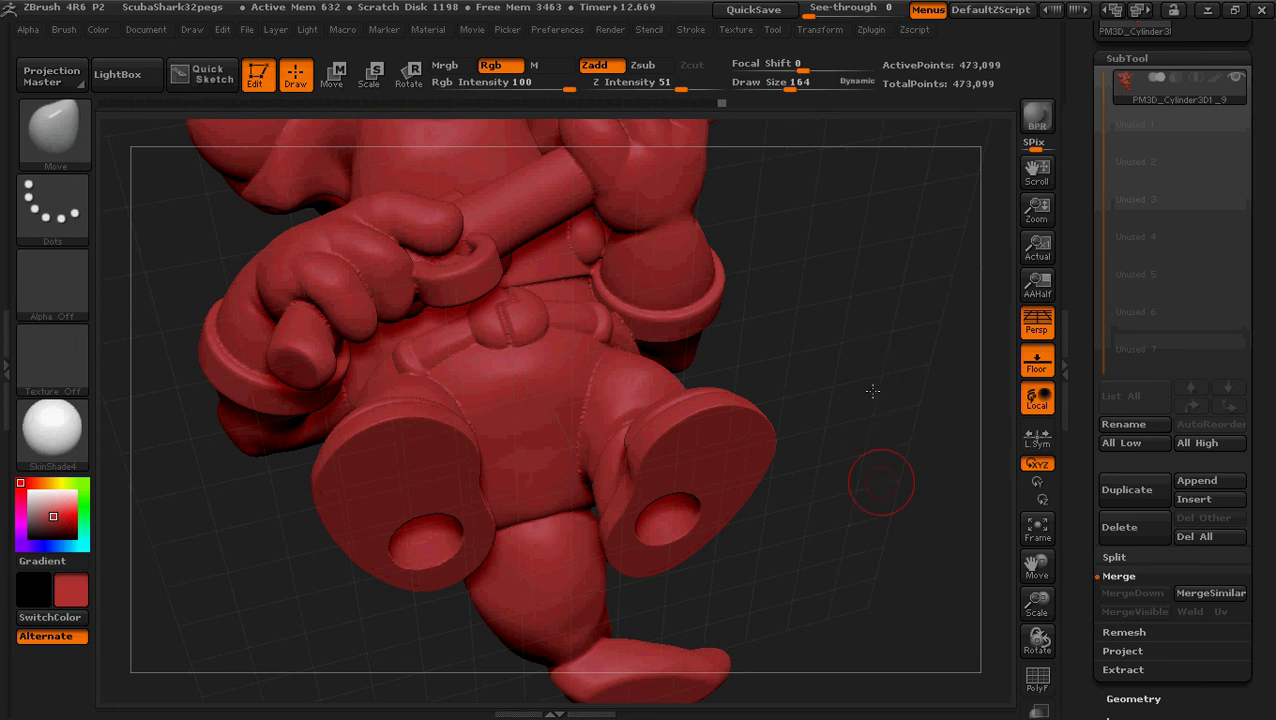
- Inspect the re-meshed boots from above and the whole scuba shark from the front
{"action": "mouse_move", "coordinate": [870, 374]}
{"action": "left_mouse_down"}
{"action": "mouse_move", "coordinate": [846, 239]}
{"action": "mouse_move", "coordinate": [837, 296]}
{"action": "mouse_move", "coordinate": [868, 405]}
{"action": "mouse_move", "coordinate": [872, 492]}
{"action": "mouse_move", "coordinate": [860, 590]}
{"action": "left_mouse_up"}
{"action": "key", "text": "ctrl"}
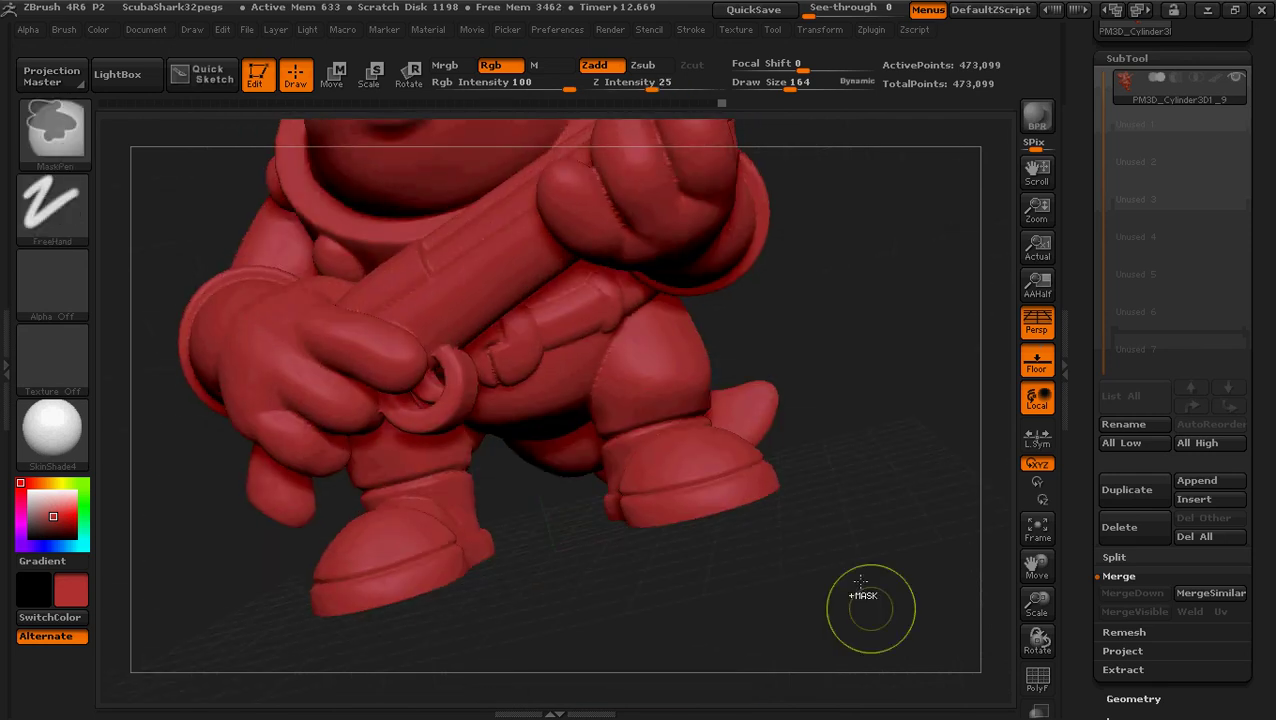
{"action": "right_click_drag", "start_coordinate": [809, 501], "coordinate": [795, 469], "text": "ctrl"}
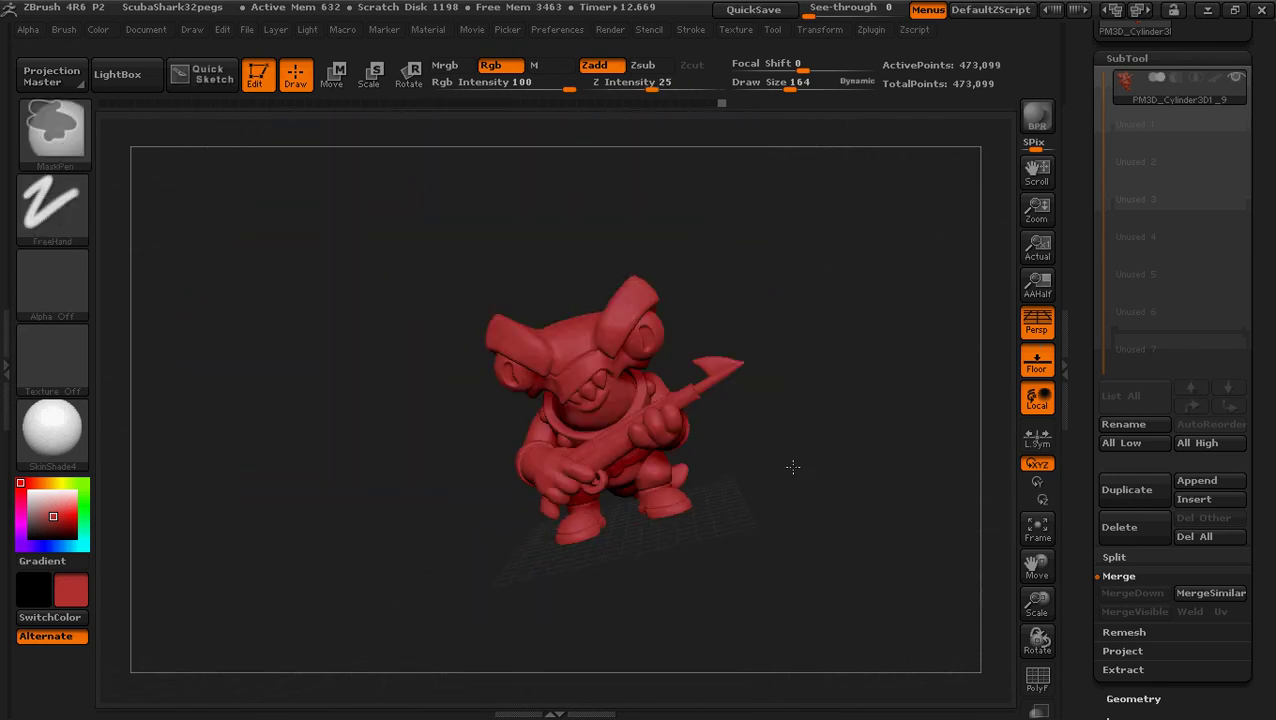
{"action": "left_click_drag", "start_coordinate": [789, 471], "coordinate": [801, 472]}
{"action": "right_click_drag", "start_coordinate": [801, 468], "coordinate": [808, 572], "text": "ctrl"}
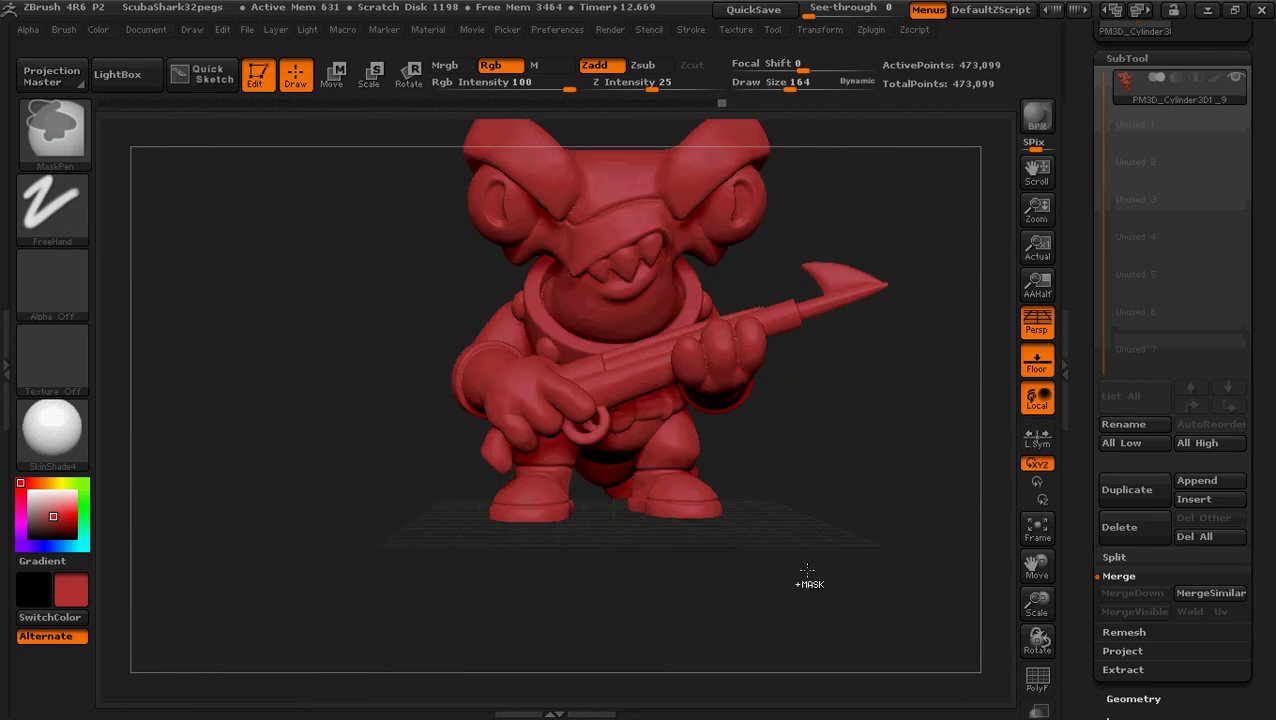
{"action": "right_click_drag", "start_coordinate": [798, 420], "coordinate": [768, 491], "text": "alt"}
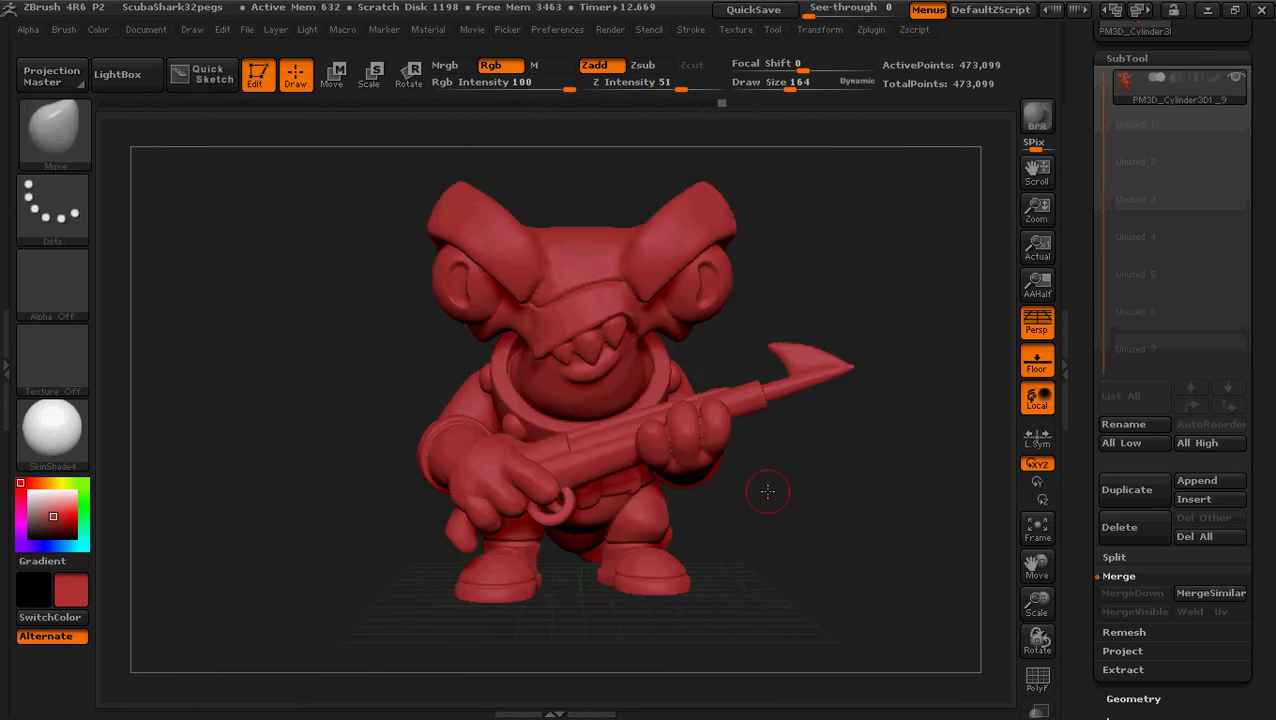